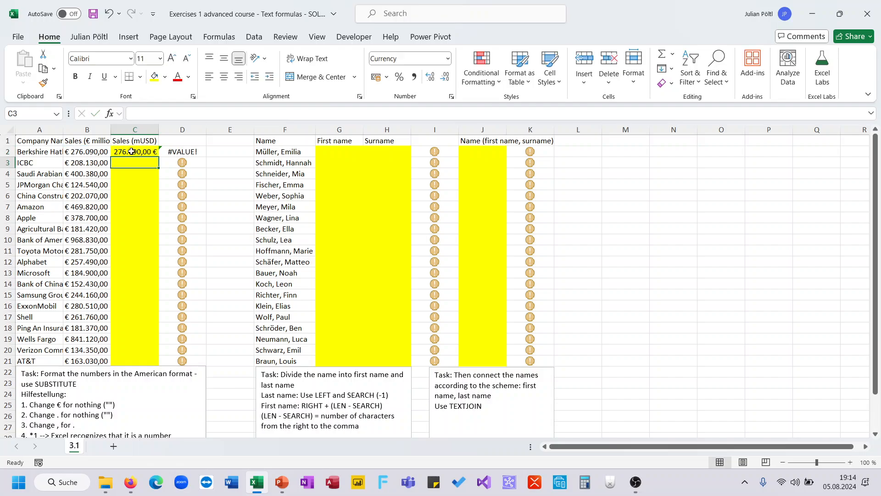
- Clear the formula from cell C2 in the Sales (mUSD) column
{"action": "key", "text": "Delete"}
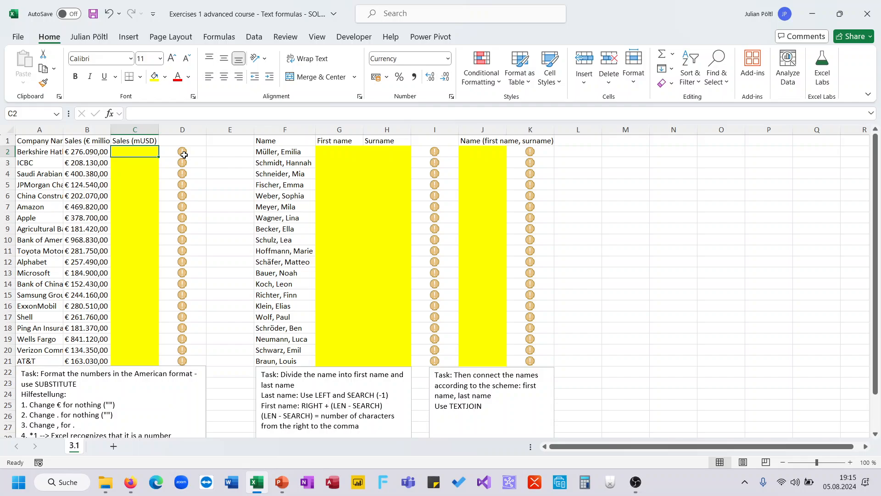
- Examine the sales columns, the SUBSTITUTE task notes and the Name list in F2:F21 beside the empty First name column
{"action": "left_click_drag", "start_coordinate": [145, 149], "coordinate": [144, 360]}
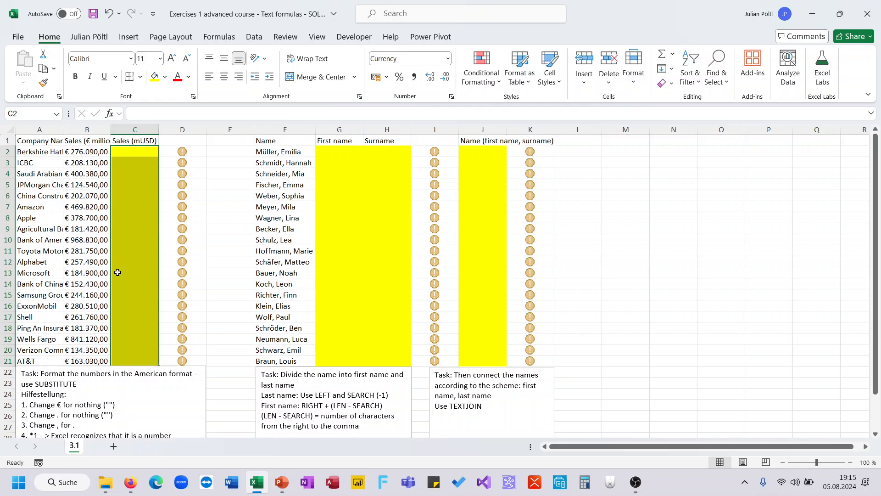
{"action": "left_click", "coordinate": [93, 153]}
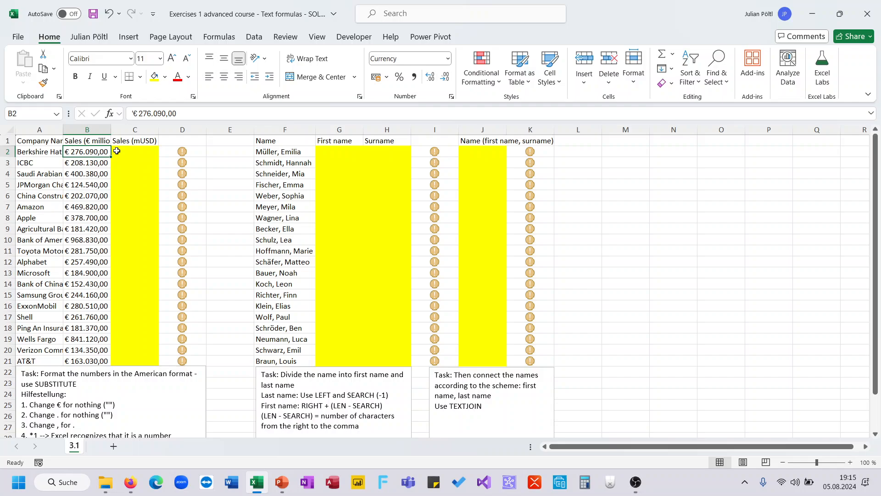
{"action": "left_click", "coordinate": [117, 151]}
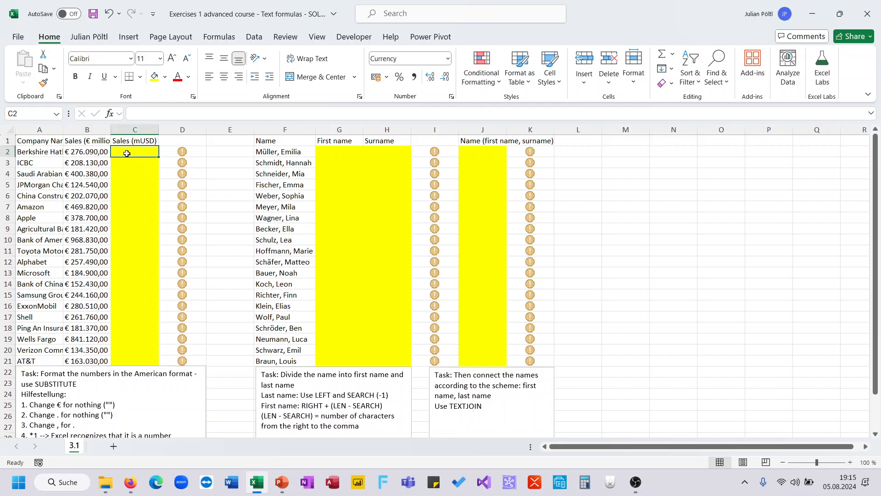
{"action": "left_click_drag", "start_coordinate": [130, 164], "coordinate": [129, 313]}
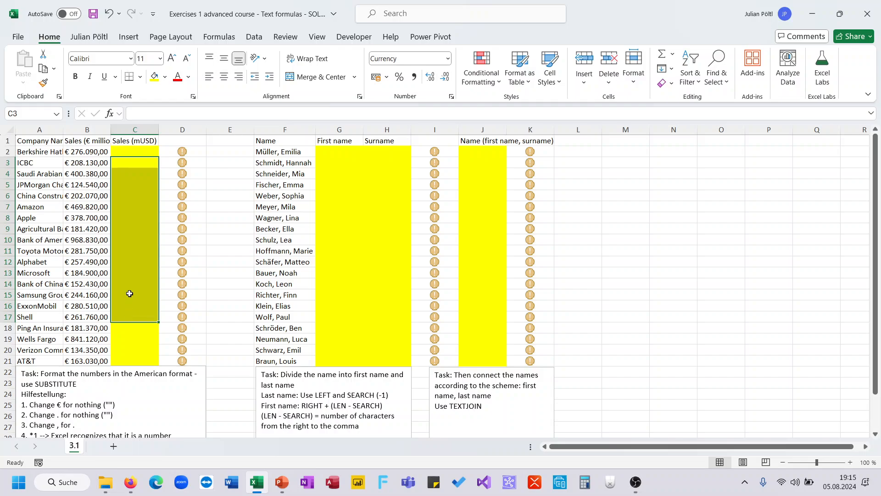
{"action": "left_click", "coordinate": [129, 293]}
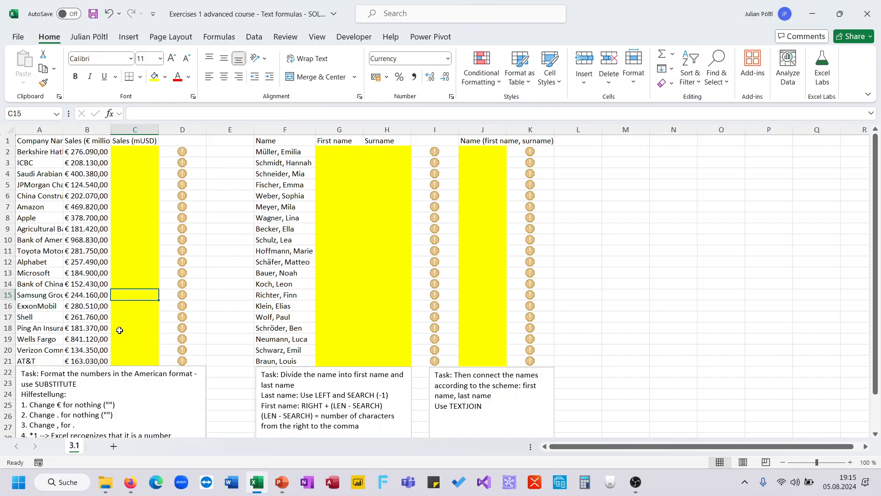
{"action": "scroll", "coordinate": [196, 274], "scroll_direction": "down", "scroll_amount": 1}
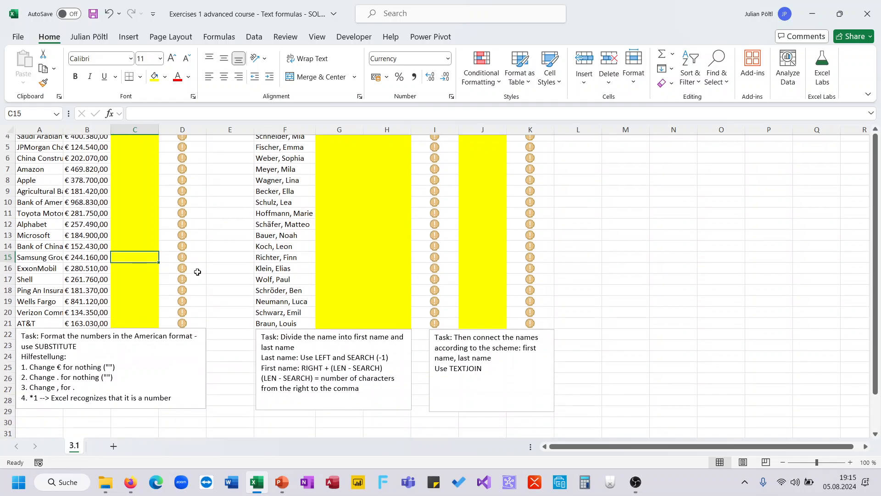
{"action": "scroll", "coordinate": [196, 273], "scroll_direction": "up", "scroll_amount": 1}
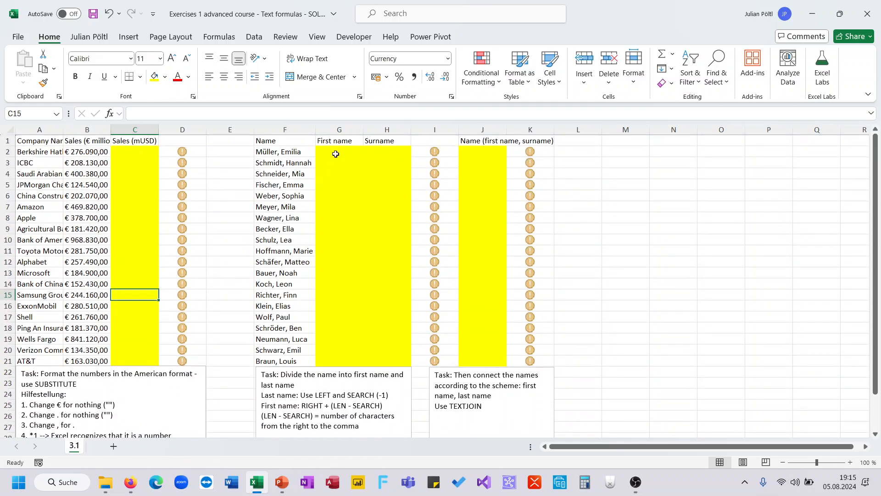
{"action": "left_click", "coordinate": [336, 152]}
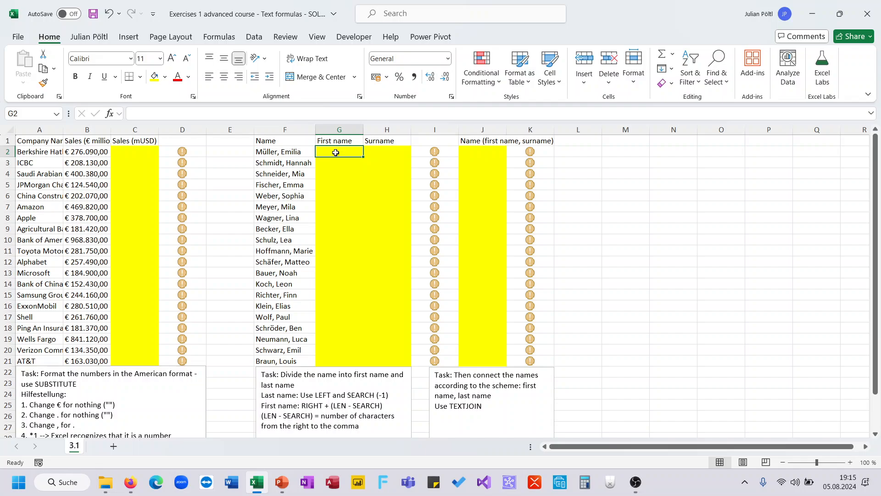
{"action": "left_click_drag", "start_coordinate": [288, 151], "coordinate": [287, 360]}
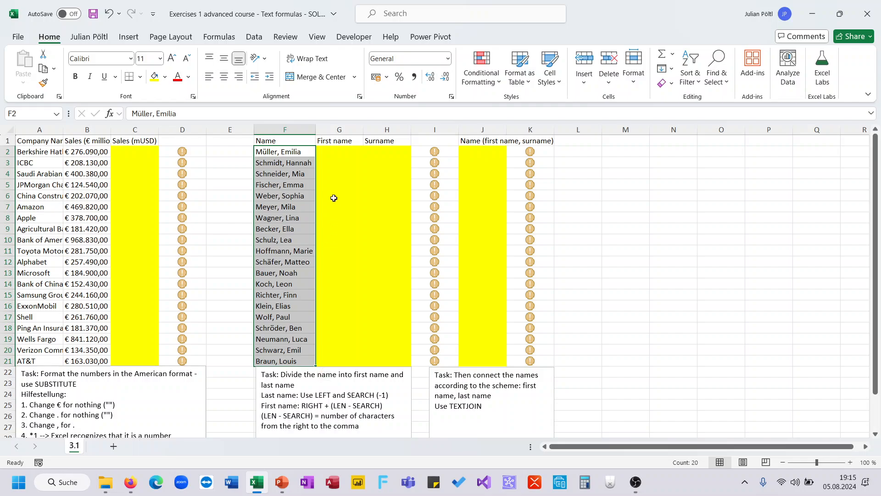
{"action": "left_click", "coordinate": [329, 153]}
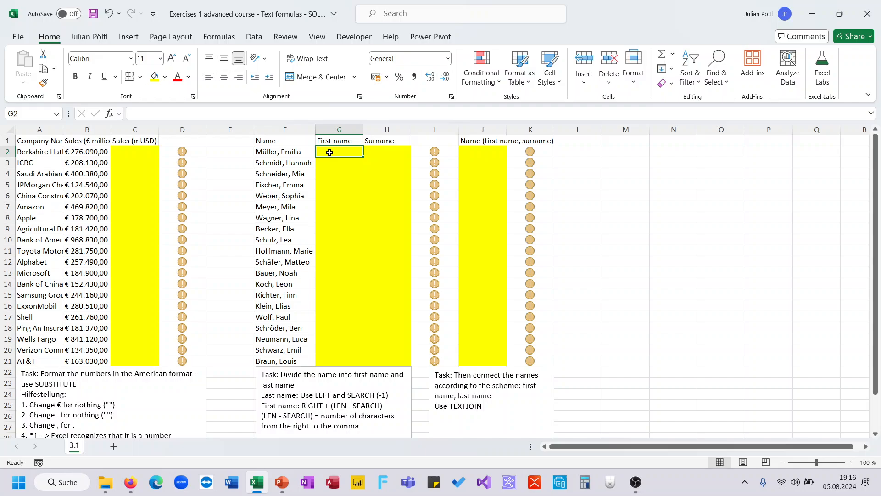
{"action": "type", "text": "=rig"}
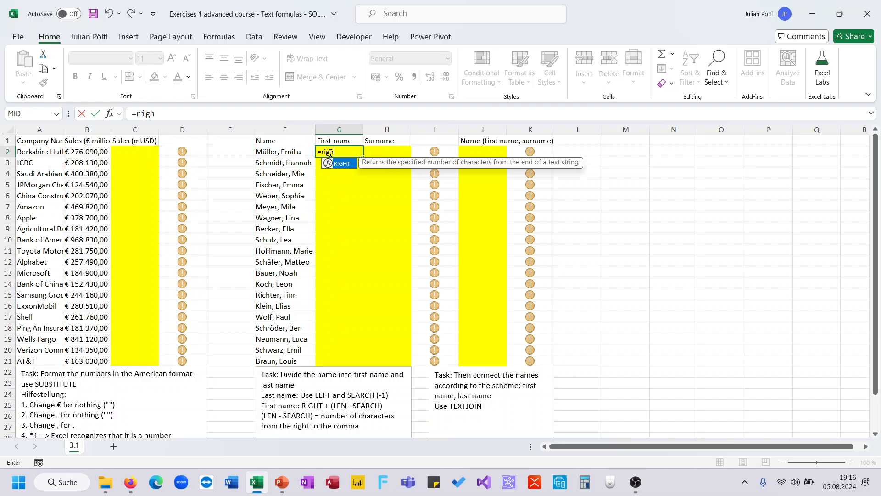
{"action": "type", "text": "h"}
{"action": "key", "text": "Tab"}
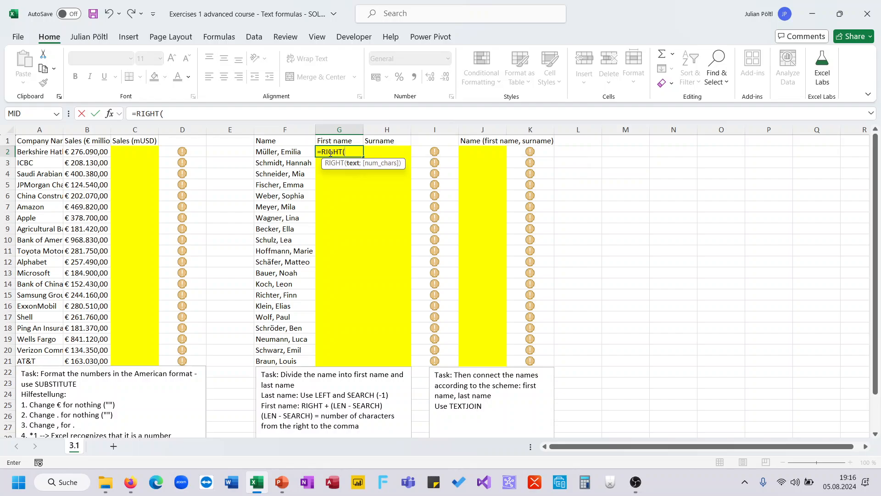
{"action": "left_click", "coordinate": [305, 155]}
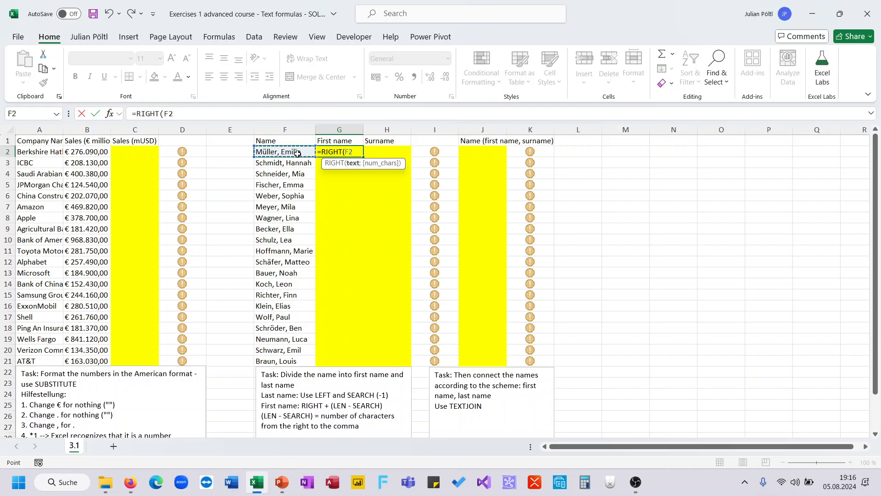
{"action": "type", "text": ";"}
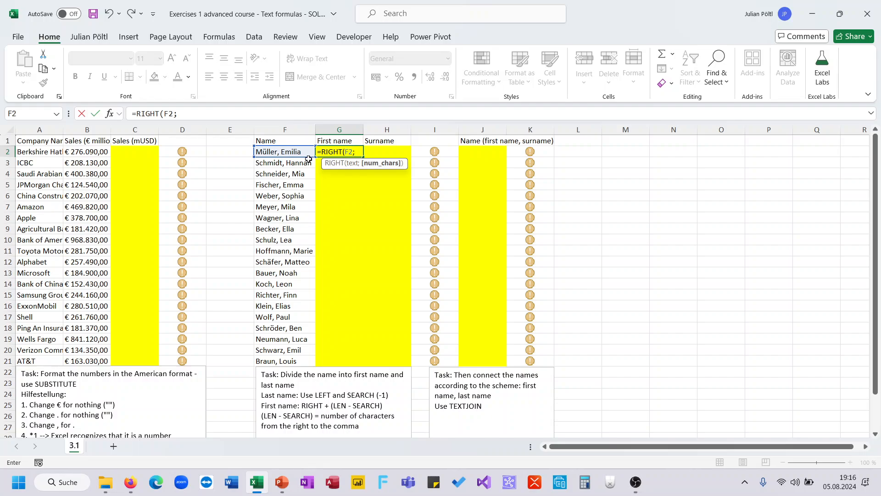
{"action": "type", "text": "LEN("}
{"action": "key", "text": "Escape"}
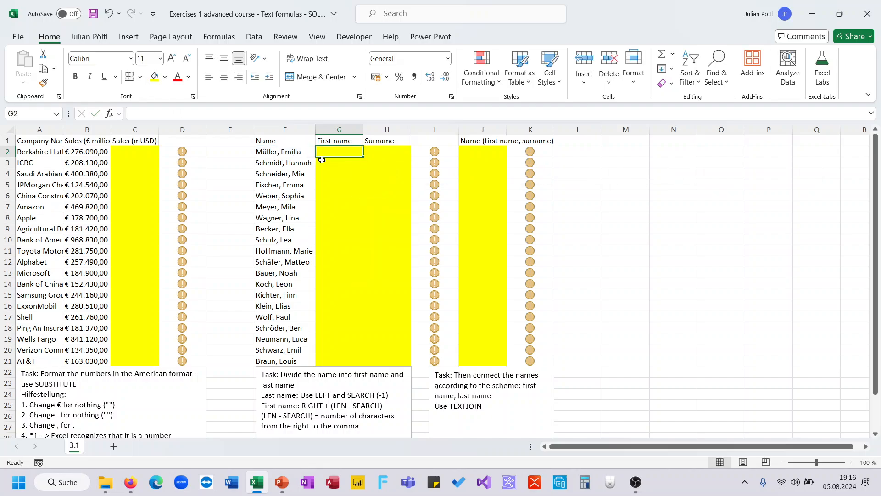
- Enter =LEN(F2) in cell G2 to count the characters of the full name
{"action": "type", "text": "=len("}
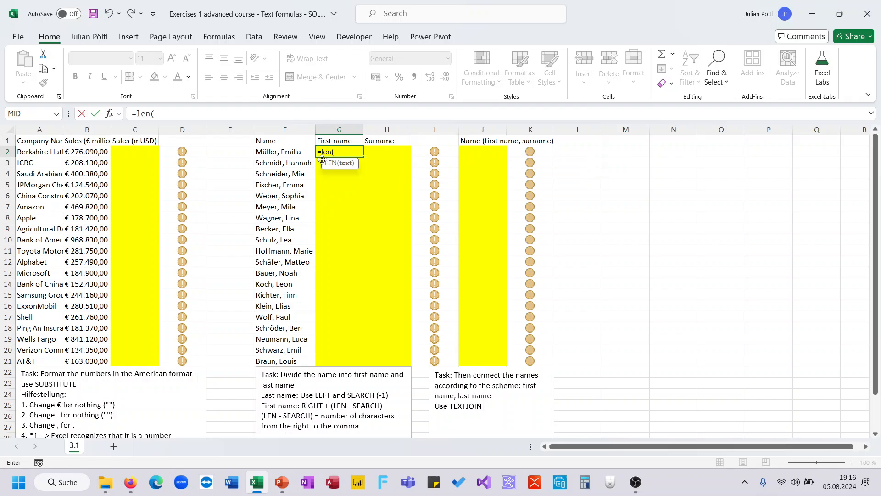
{"action": "left_click", "coordinate": [297, 154]}
{"action": "type", "text": ")"}
{"action": "key", "text": "Return"}
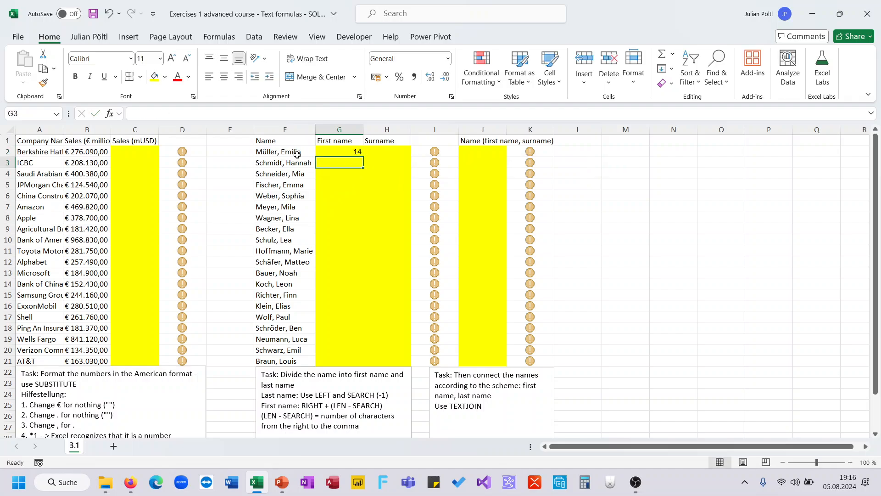
- Extend the formula in G2 to =LEN(F2)-SEARCH(",";F2) to count the characters after the comma
{"action": "key", "text": "Up"}
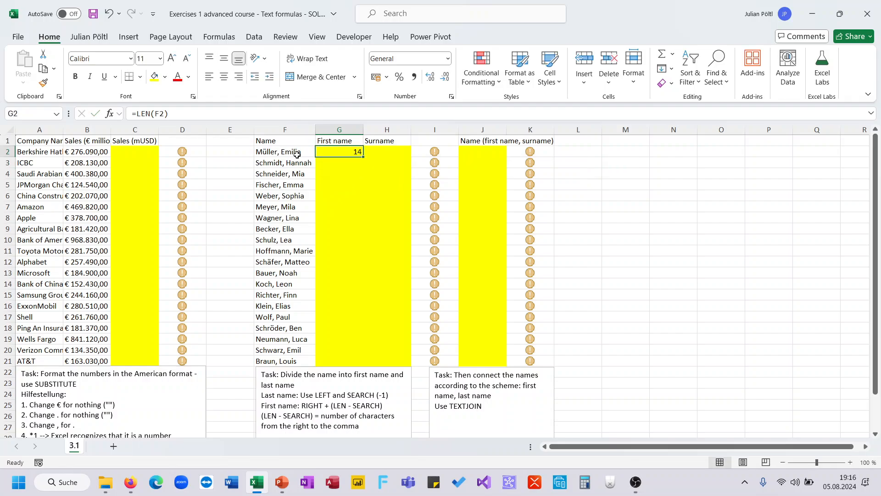
{"action": "left_click", "coordinate": [249, 113]}
{"action": "type", "text": "_Se"}
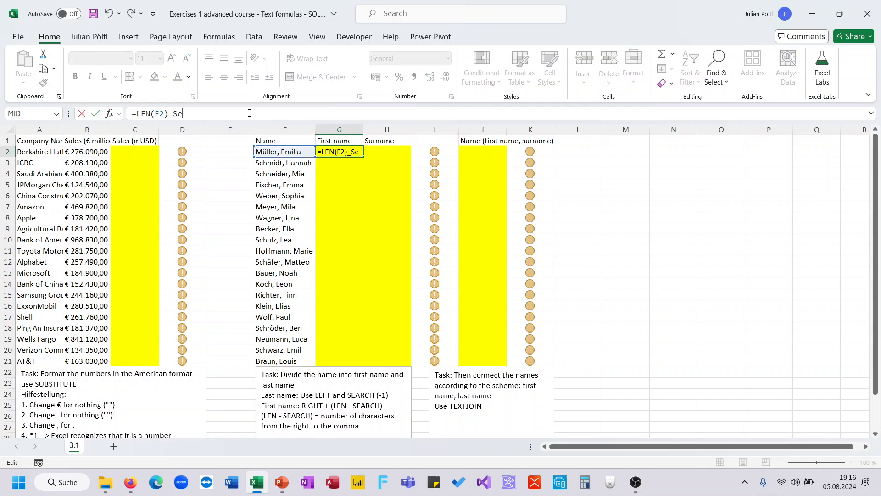
{"action": "key", "text": "BackSpace"}
{"action": "key", "text": "BackSpace"}
{"action": "key", "text": "BackSpace"}
{"action": "type", "text": "-SEARCH("}
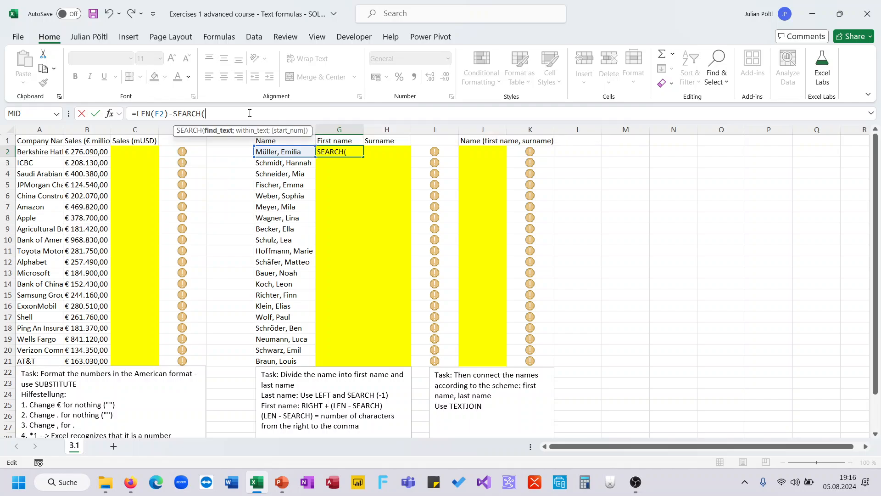
{"action": "type", "text": "\",\";"}
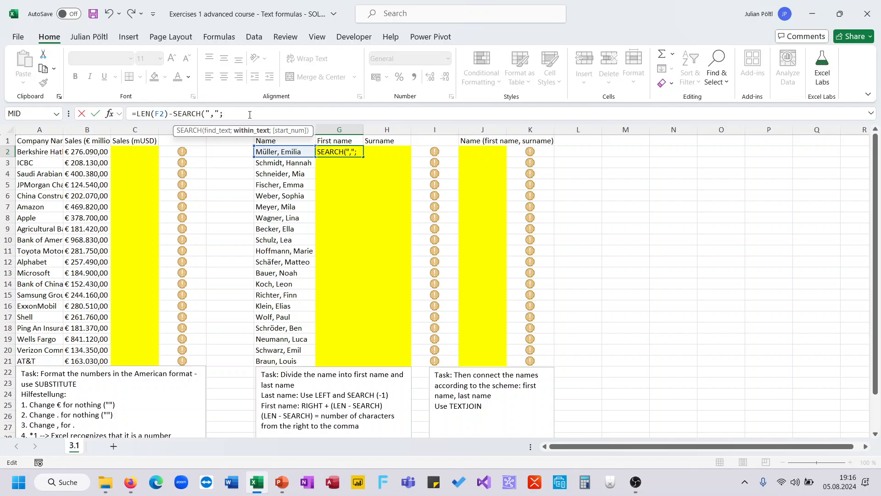
{"action": "left_click", "coordinate": [272, 152]}
{"action": "type", "text": ")"}
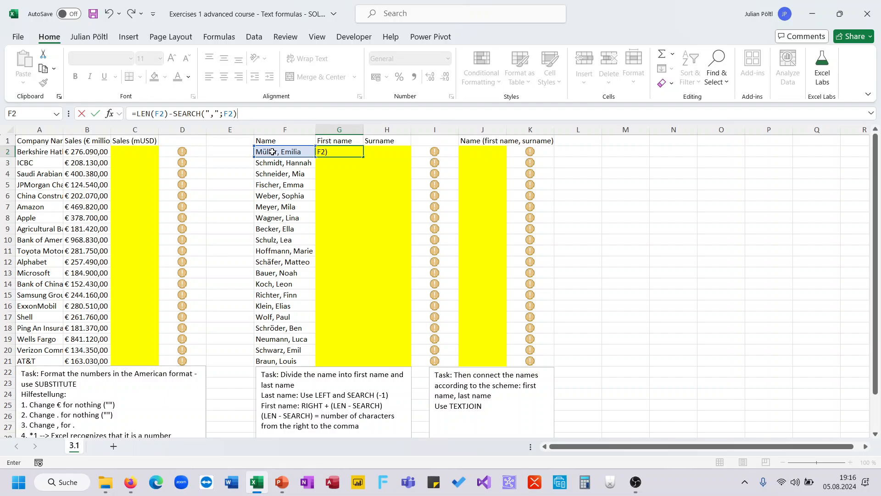
{"action": "key", "text": "Return"}
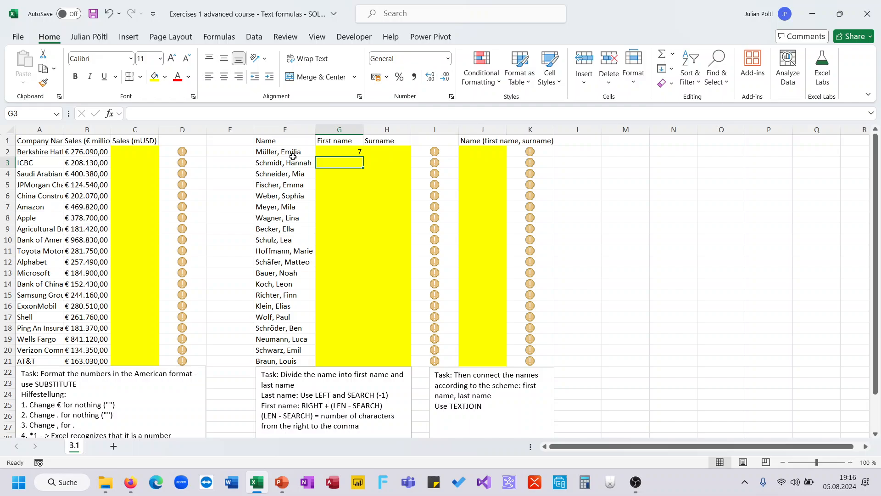
- Check the characters after the comma in F2 and append -1 to the G2 formula to exclude the space
{"action": "left_click", "coordinate": [279, 155]}
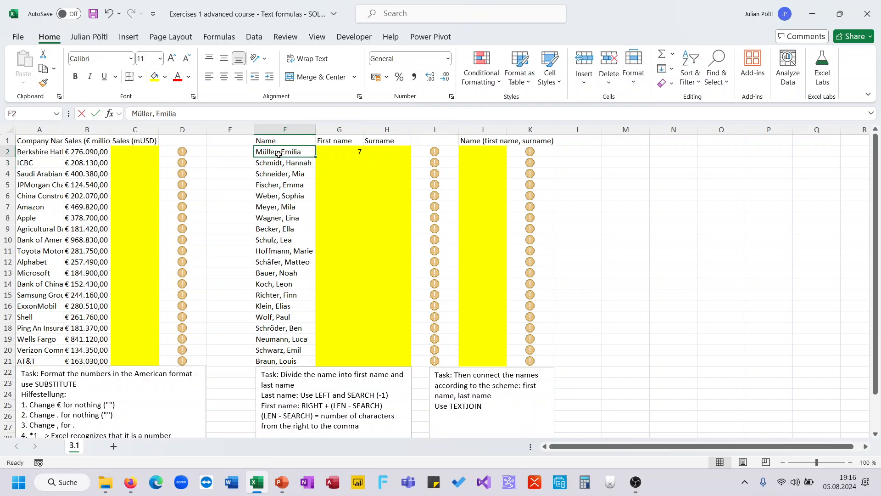
{"action": "double_click", "coordinate": [279, 152]}
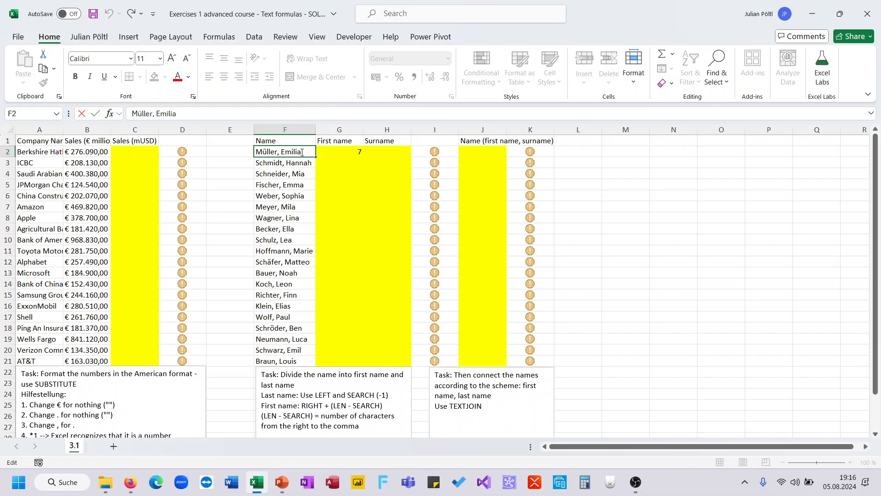
{"action": "left_click_drag", "start_coordinate": [302, 152], "coordinate": [280, 157]}
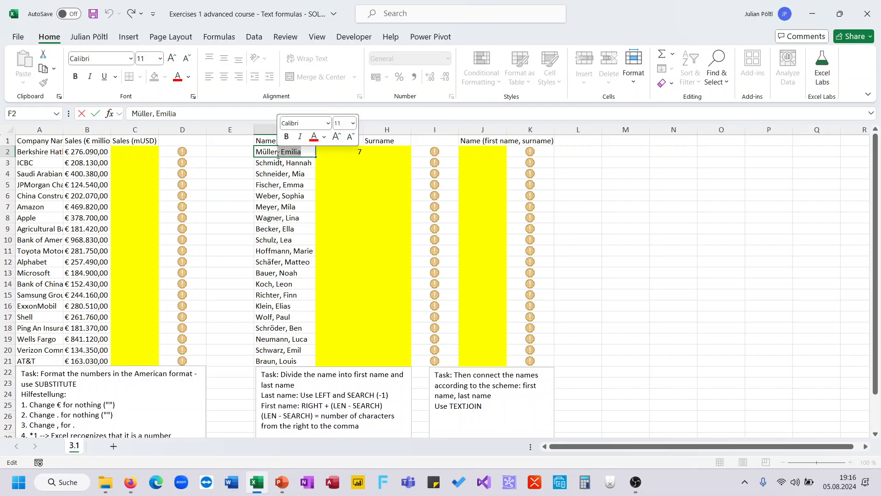
{"action": "key", "text": "Escape"}
{"action": "left_click", "coordinate": [330, 153]}
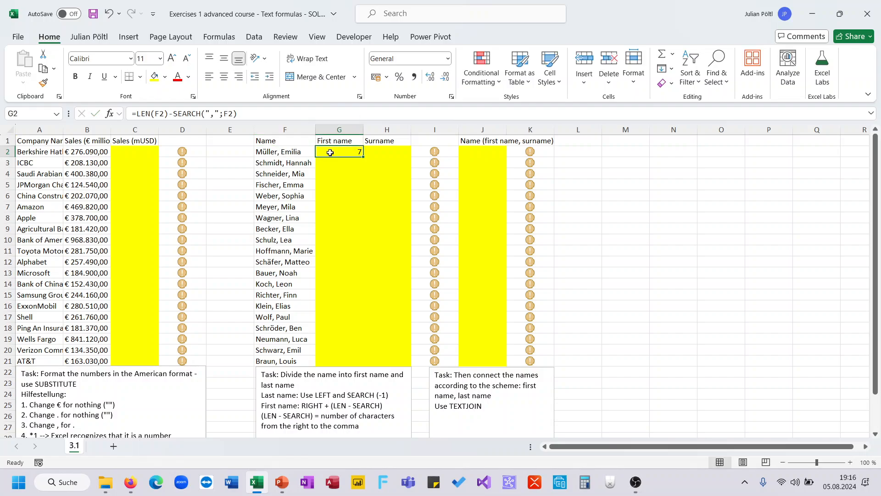
{"action": "left_click", "coordinate": [240, 116]}
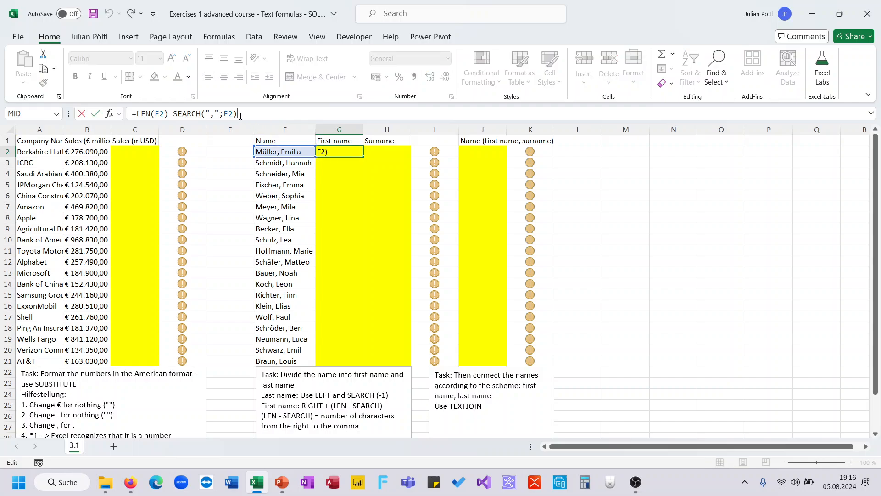
{"action": "type", "text": "-1"}
{"action": "key", "text": "Return"}
{"action": "key", "text": "Up"}
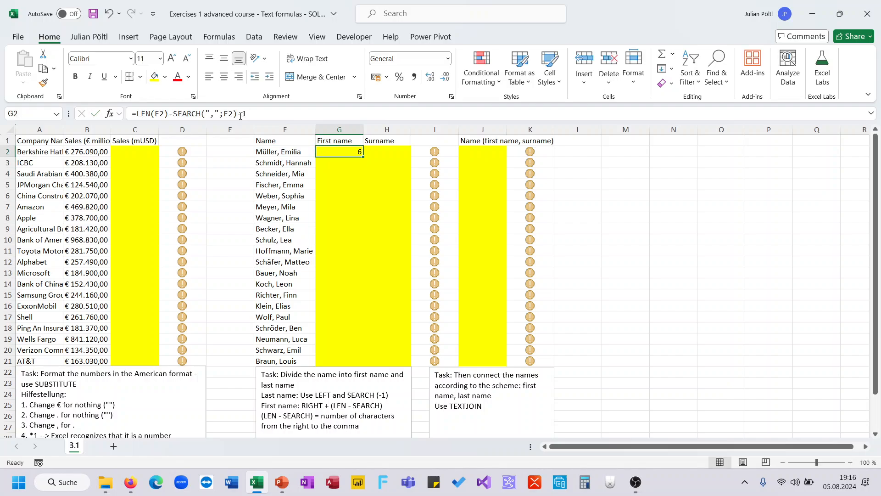
- Wrap the G2 formula in RIGHT so it reads =RIGHT(F2;LEN(F2)-SEARCH(",";F2)-1)
{"action": "left_click", "coordinate": [296, 152]}
{"action": "double_click", "coordinate": [281, 154]}
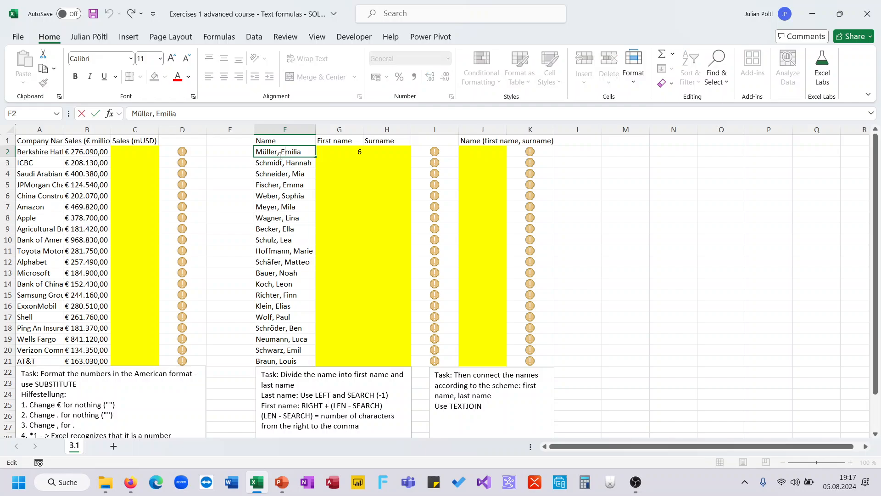
{"action": "key", "text": "Escape"}
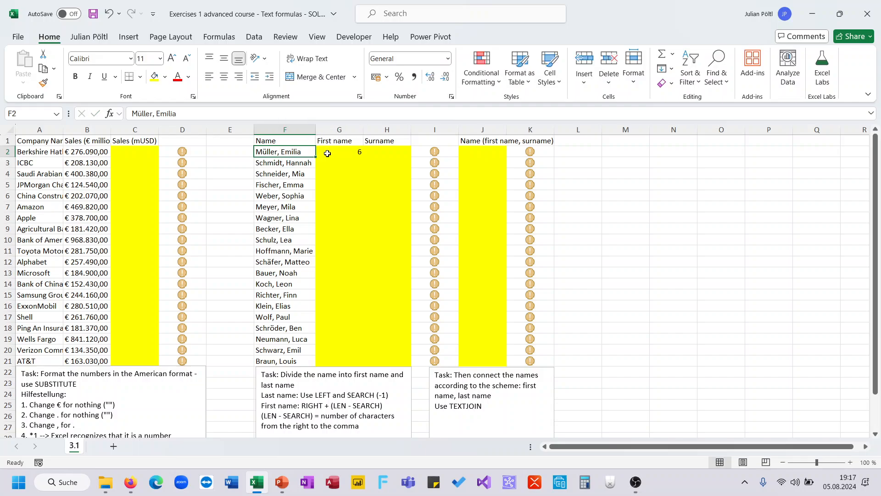
{"action": "key", "text": "Right"}
{"action": "left_click", "coordinate": [136, 114]}
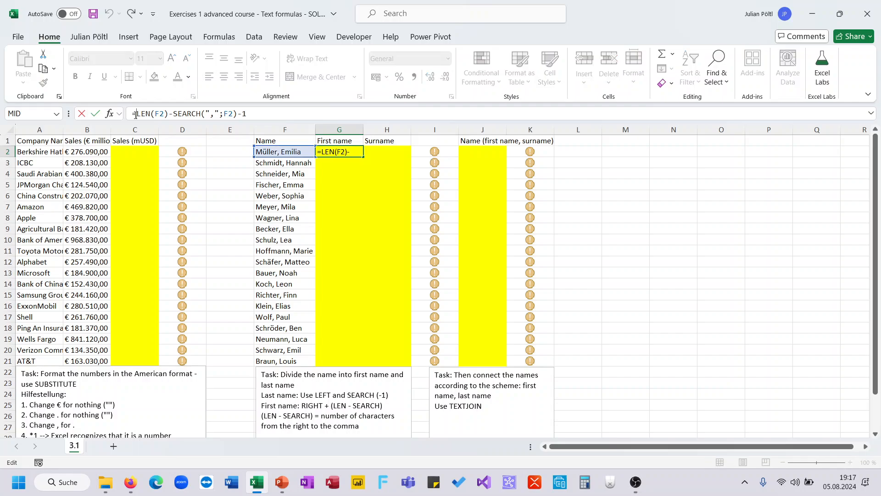
{"action": "type", "text": "RIGHT("}
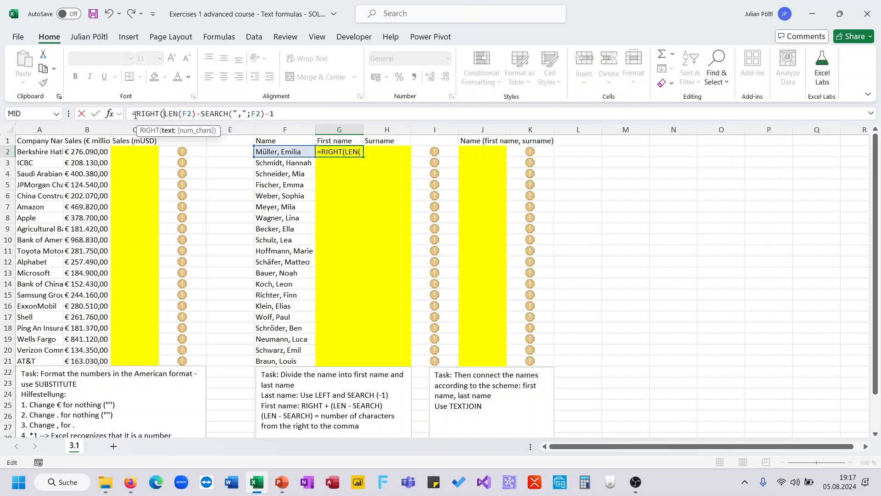
{"action": "left_click", "coordinate": [291, 154]}
{"action": "type", "text": ";"}
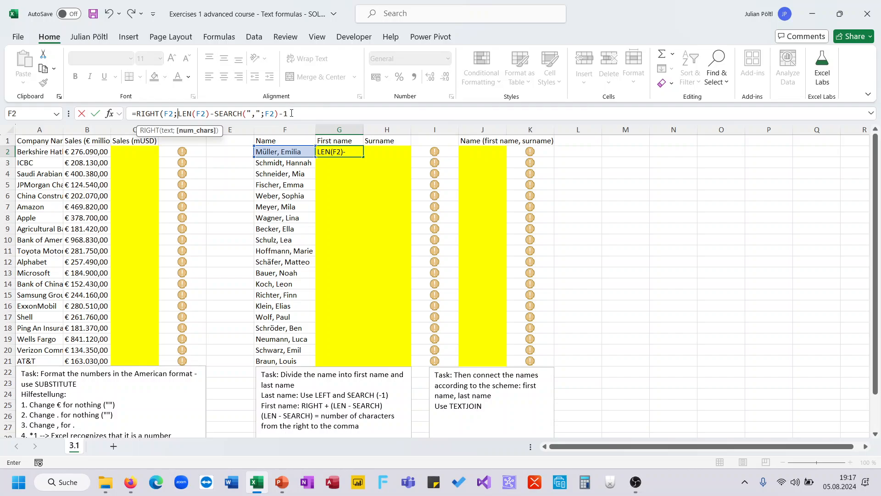
{"action": "key", "text": "Return"}
- Fill the first-name formula from G2 down to G21 and check the status formula in I3
{"action": "left_click", "coordinate": [340, 152]}
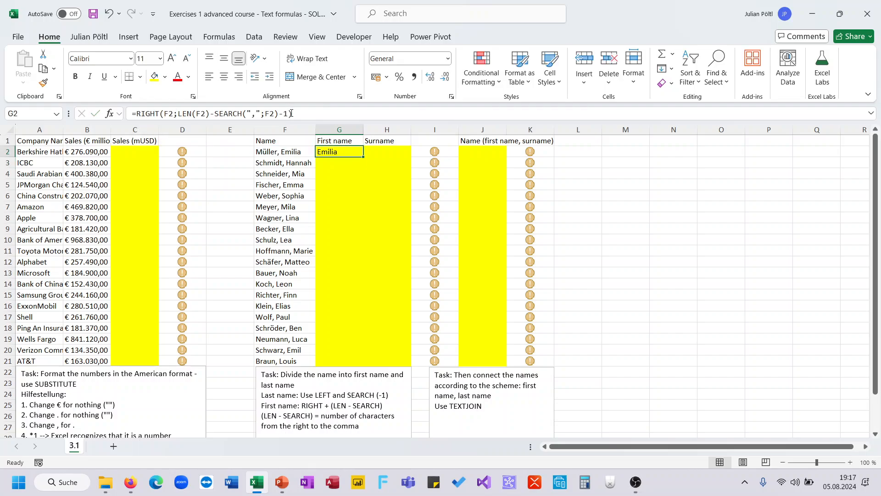
{"action": "double_click", "coordinate": [364, 157]}
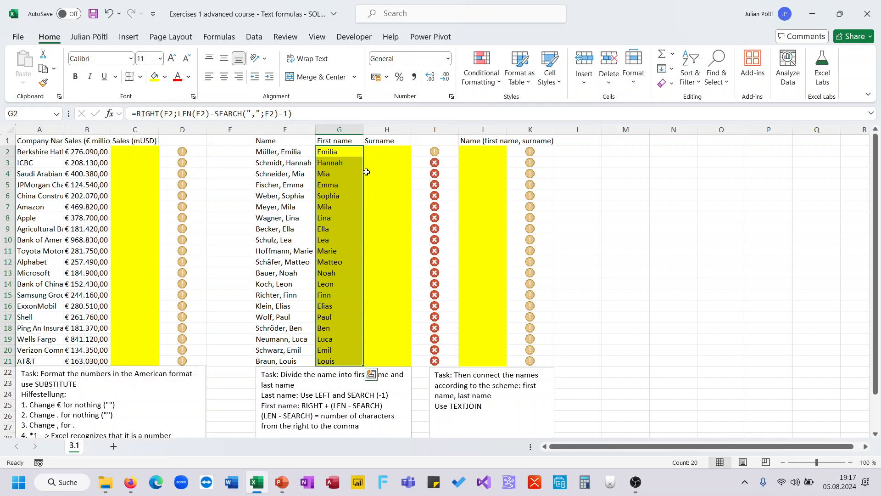
{"action": "left_click", "coordinate": [425, 160]}
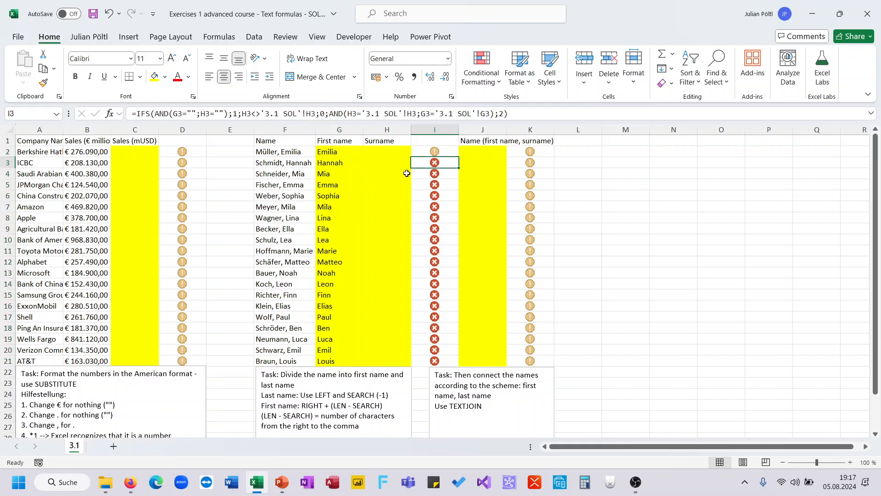
- Start a LEFT formula in H2 under Surname with F2 as its text argument
{"action": "left_click", "coordinate": [386, 152]}
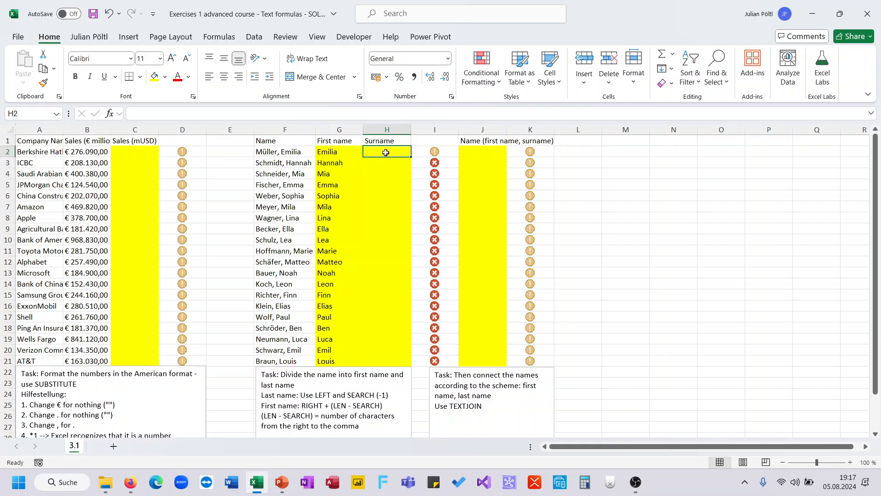
{"action": "type", "text": "="}
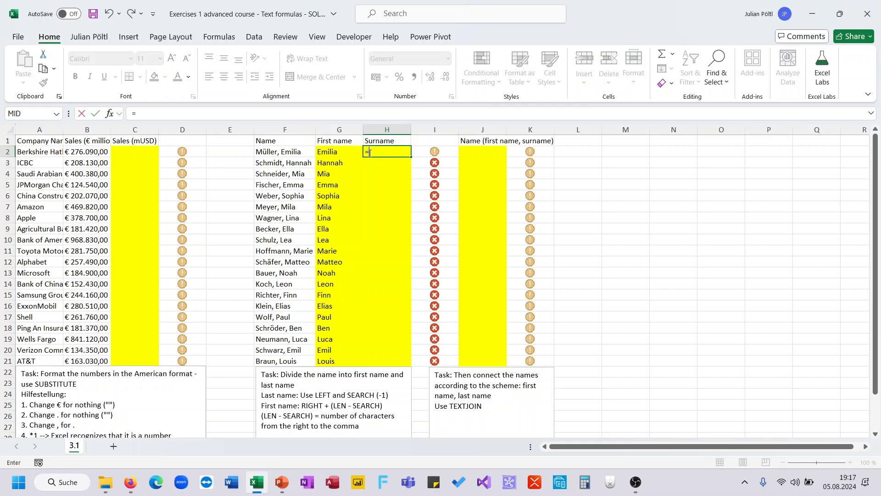
{"action": "type", "text": "LEFT("}
{"action": "key", "text": "Tab"}
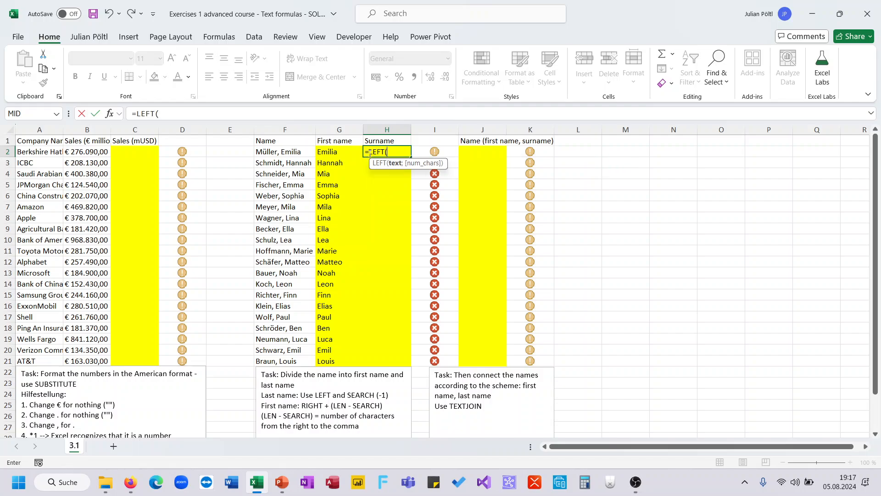
{"action": "key", "text": "Left"}
{"action": "key", "text": "Left"}
{"action": "type", "text": ";"}
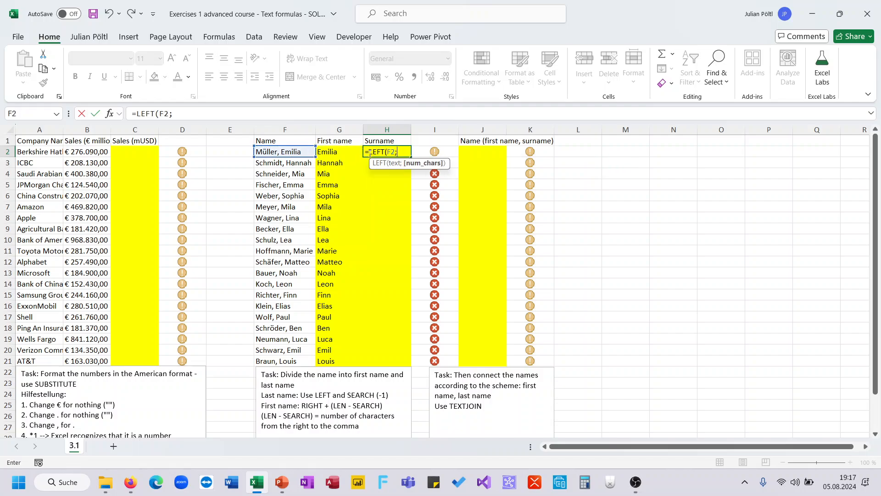
{"action": "type", "text": "SEARCH("}
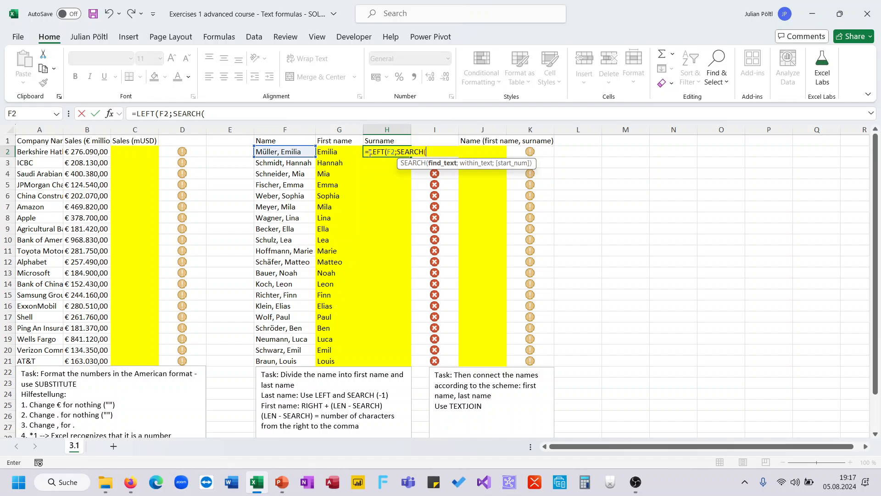
- Complete the H2 formula as =LEFT(F2;SEARCH(",";F2)) to cut the name at the comma
{"action": "key", "text": "Left"}
{"action": "key", "text": "Left"}
{"action": "type", "text": ";"}
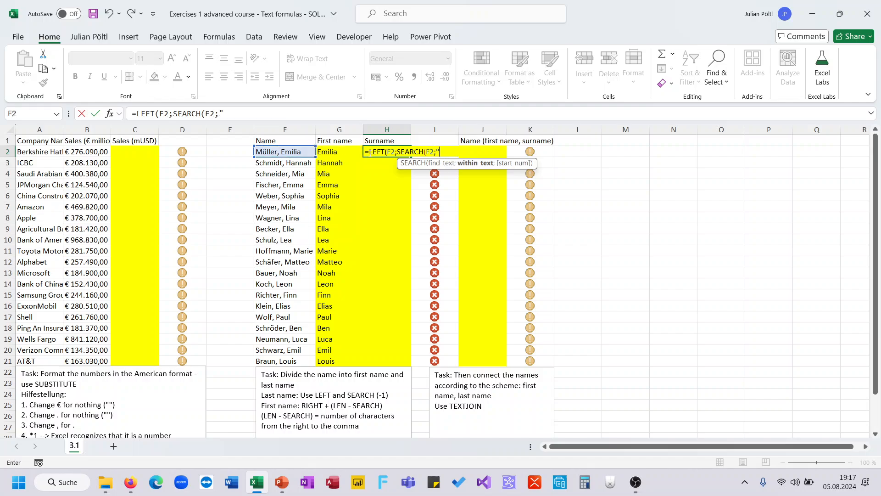
{"action": "type", "text": "\""}
{"action": "key", "text": "BackSpace"}
{"action": "key", "text": "BackSpace"}
{"action": "key", "text": "BackSpace"}
{"action": "key", "text": "BackSpace"}
{"action": "type", "text": "\","}
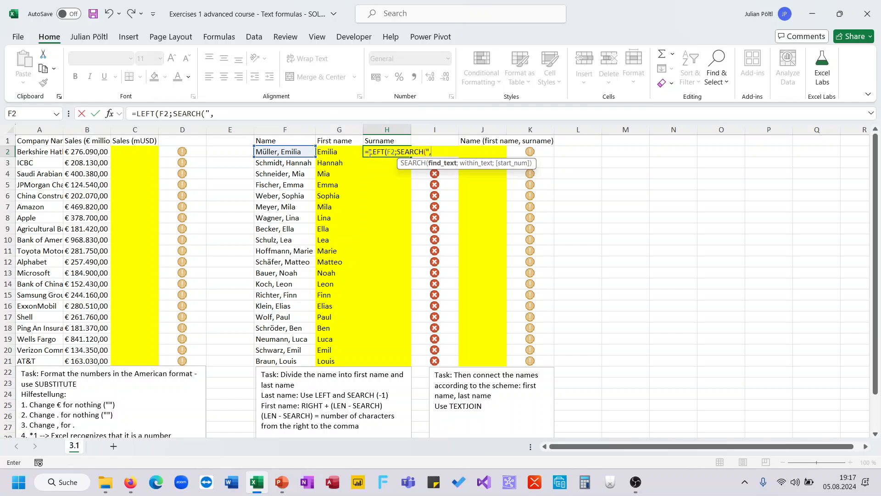
{"action": "type", "text": "\";"}
{"action": "key", "text": "Left"}
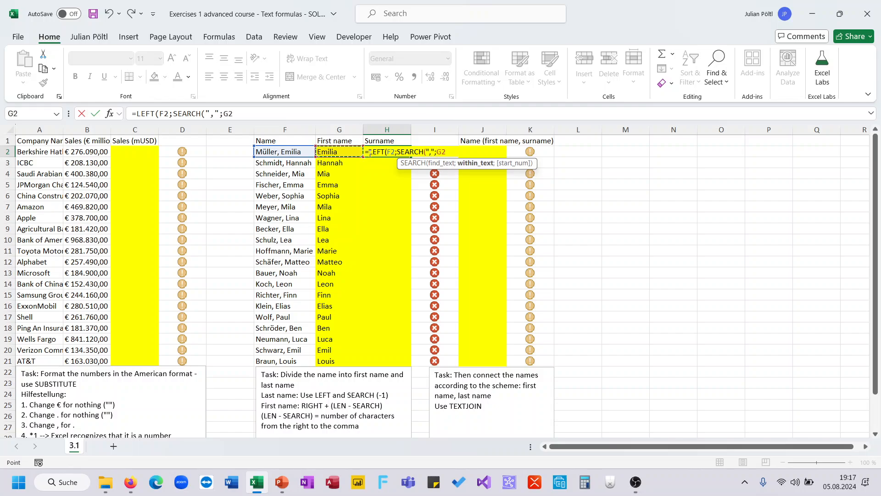
{"action": "key", "text": "Left"}
{"action": "type", "text": "))"}
{"action": "key", "text": "Return"}
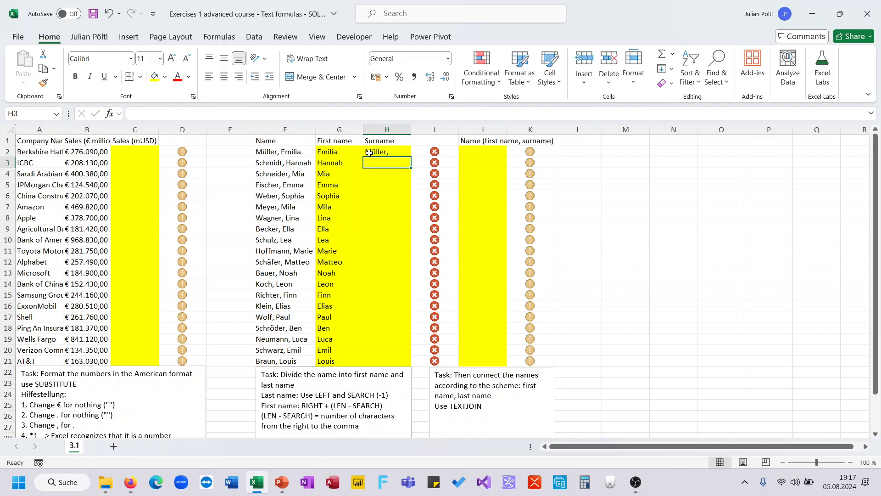
- Extend the H2 formula to =LEFT(F2;SEARCH(",";F2)-1) and fill it down to H21
{"action": "left_click", "coordinate": [369, 153]}
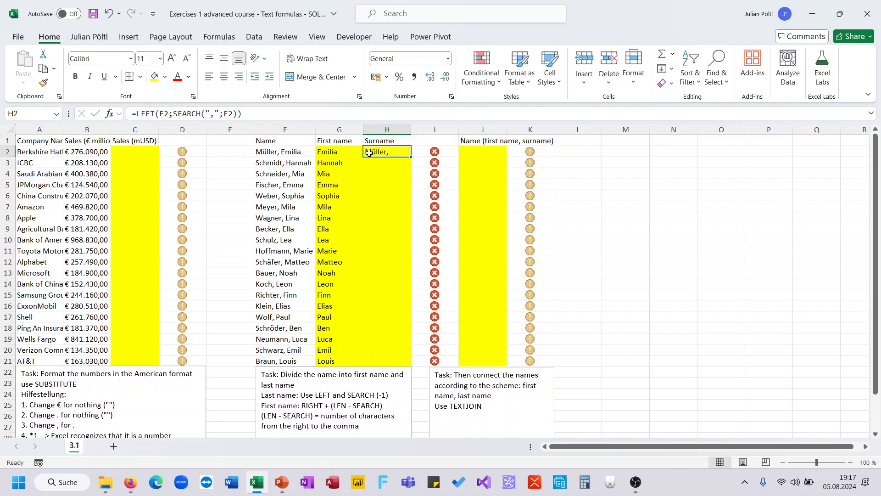
{"action": "left_click", "coordinate": [239, 114]}
{"action": "type", "text": "-1"}
{"action": "key", "text": "Return"}
{"action": "left_click", "coordinate": [367, 153]}
{"action": "double_click", "coordinate": [411, 157]}
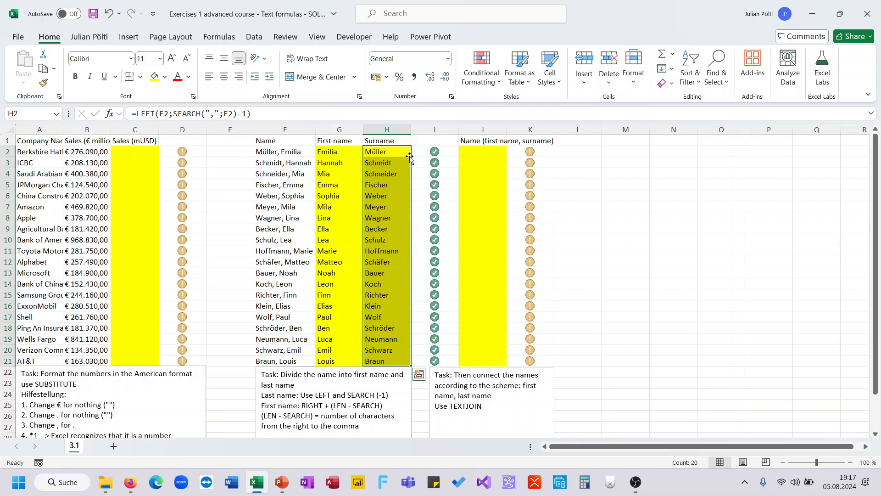
- Start a TEXTJOIN formula in J2 with the delimiter ", " and an empty ignore_empty argument
{"action": "scroll", "coordinate": [402, 229], "scroll_direction": "down", "scroll_amount": 1}
{"action": "scroll", "coordinate": [402, 230], "scroll_direction": "up", "scroll_amount": 1}
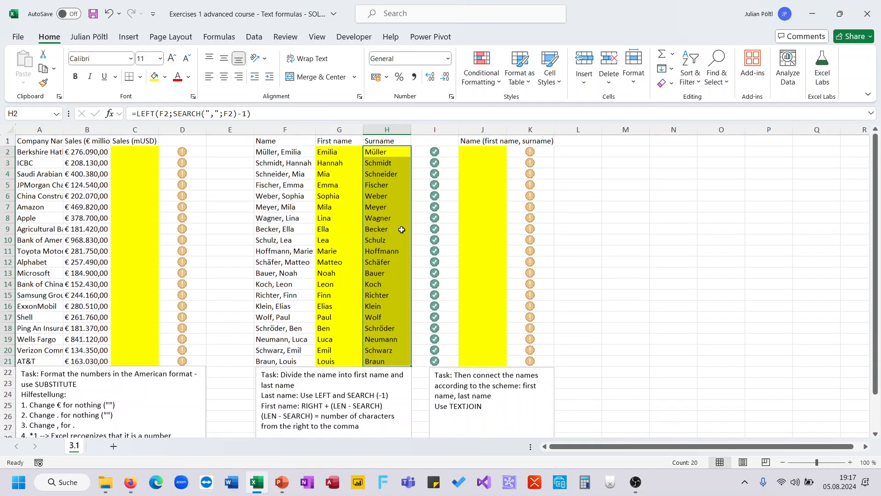
{"action": "left_click", "coordinate": [483, 154]}
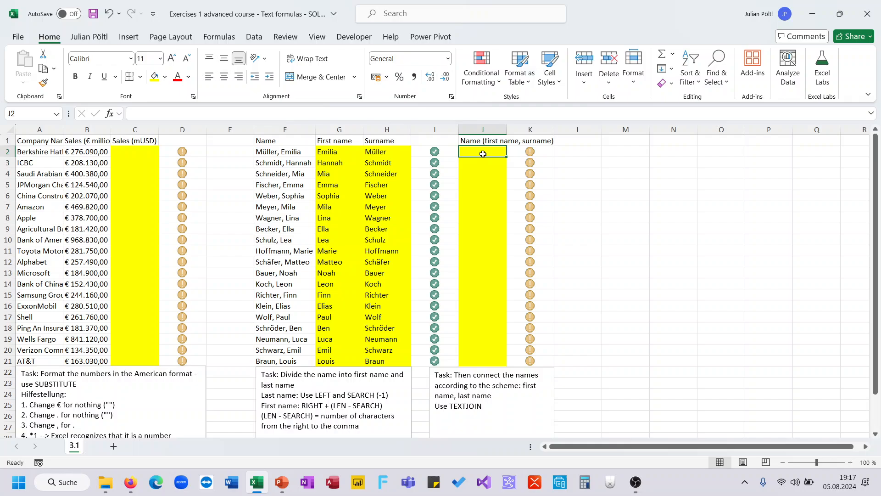
{"action": "type", "text": "=te"}
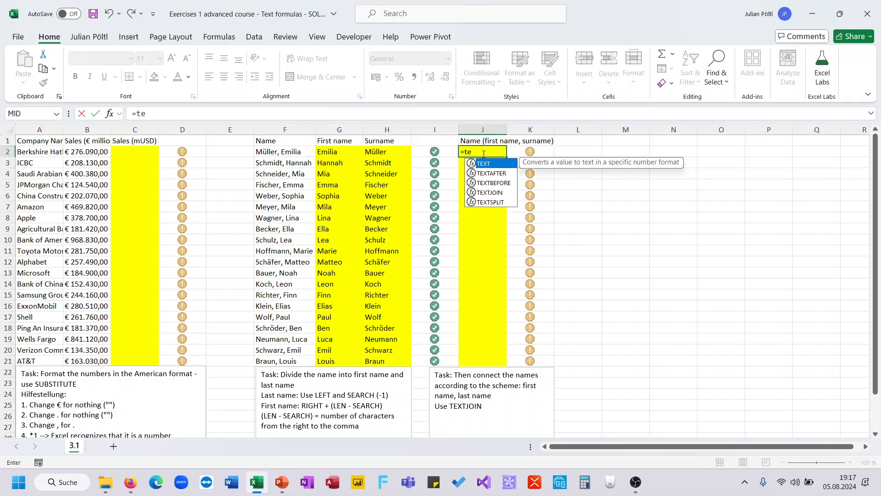
{"action": "type", "text": "xtj"}
{"action": "key", "text": "Tab"}
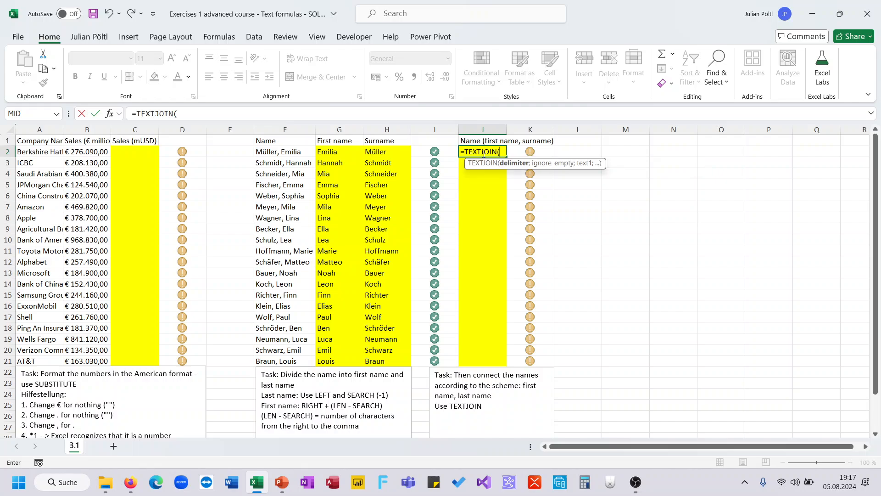
{"action": "type", "text": "I"}
{"action": "key", "text": "BackSpace"}
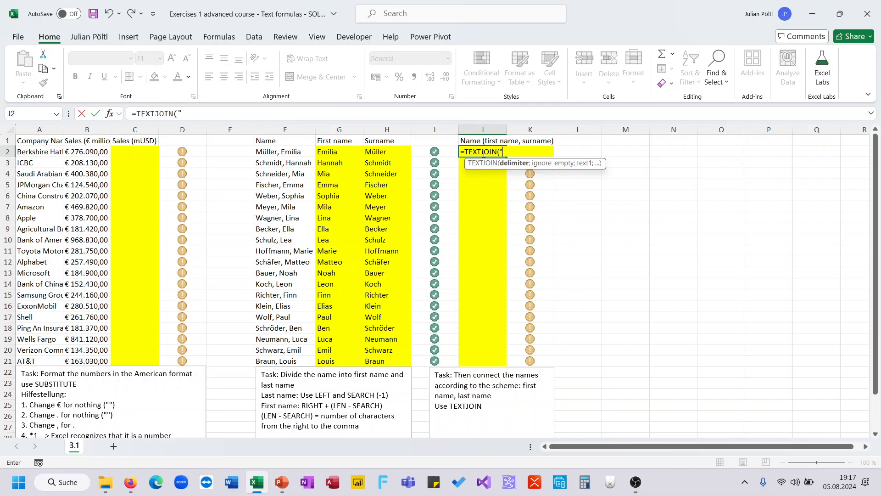
{"action": "type", "text": "\", \";"}
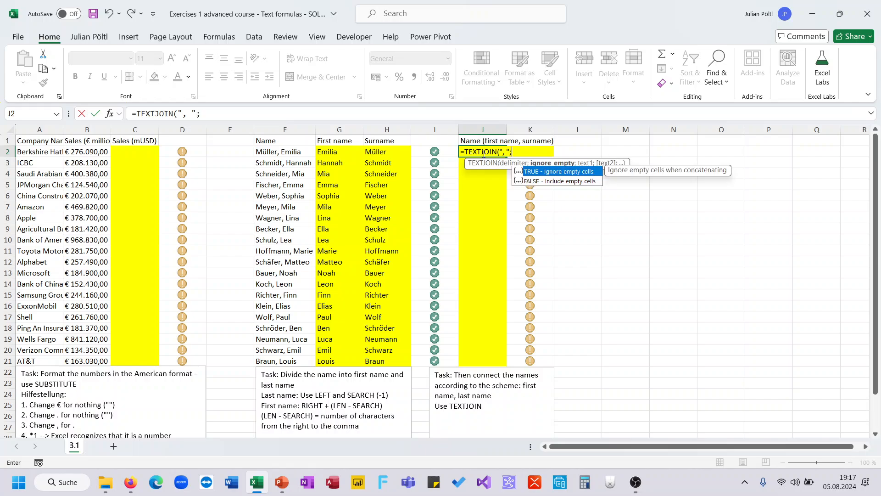
{"action": "type", "text": ";"}
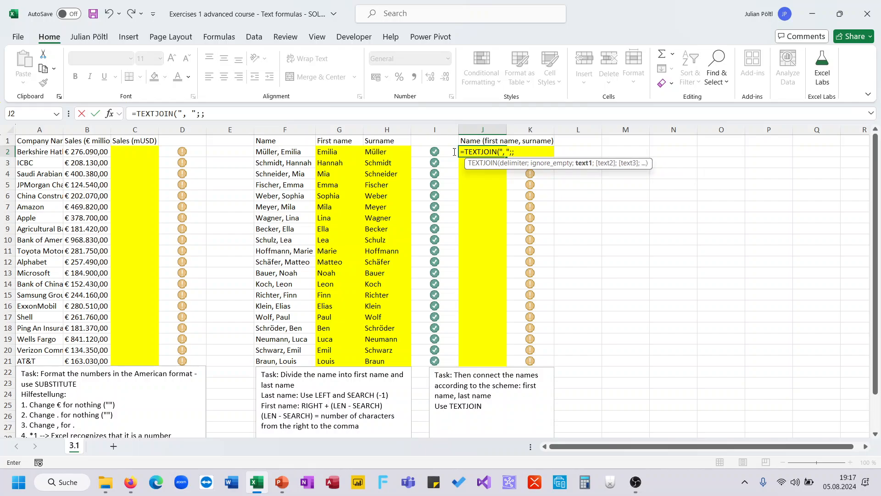
- Add the ranges G2:G21 and H2:H21 to the formula, entering =TEXTJOIN(", ";;G2:G21;H2:H21) in J2
{"action": "left_click", "coordinate": [343, 151]}
{"action": "key", "text": "ctrl+shift+Down"}
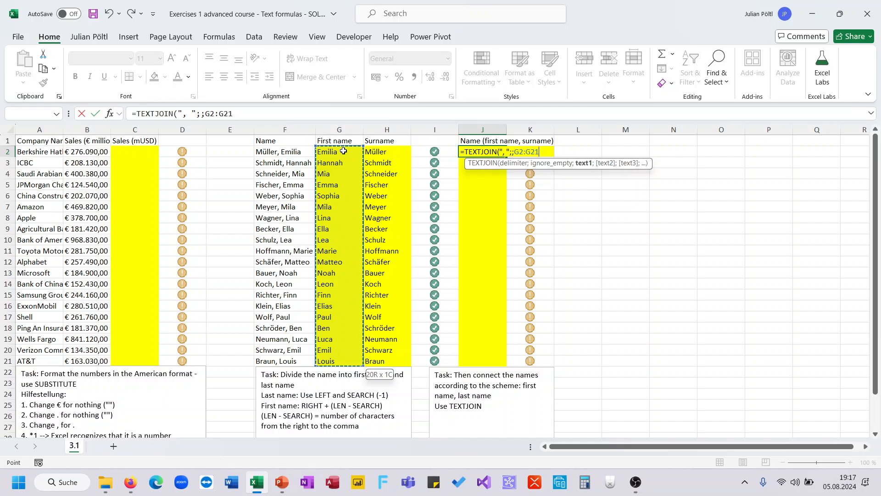
{"action": "type", "text": ";"}
{"action": "left_click", "coordinate": [385, 151]}
{"action": "key", "text": "ctrl+shift+Down"}
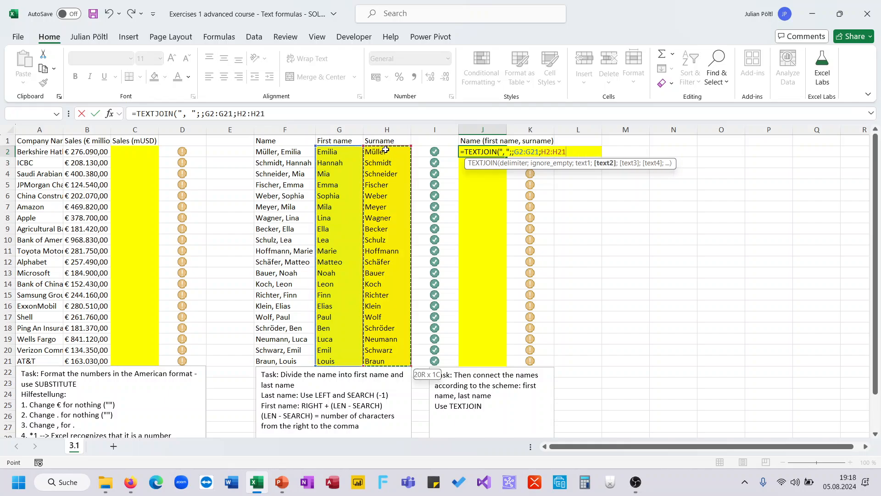
{"action": "type", "text": ")"}
{"action": "key", "text": "ctrl+Return"}
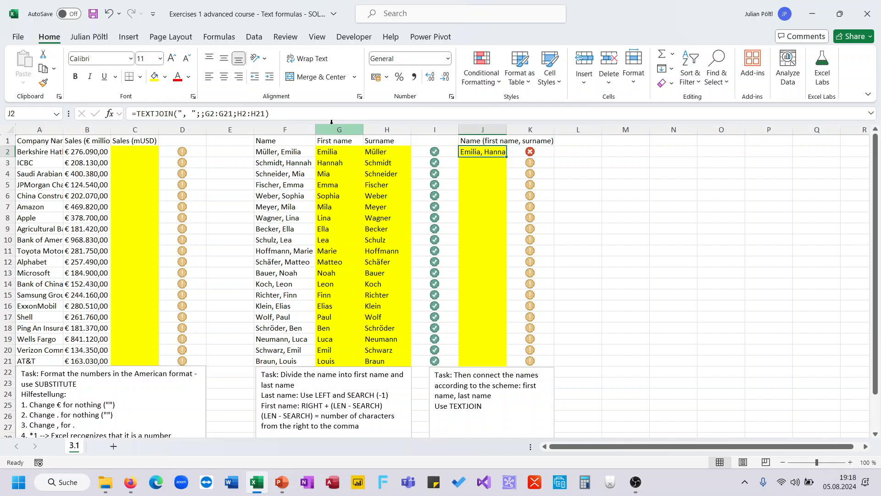
- Remove the space from the TEXTJOIN delimiter in J2, leaving only ","
{"action": "left_click", "coordinate": [193, 115]}
{"action": "key", "text": "BackSpace"}
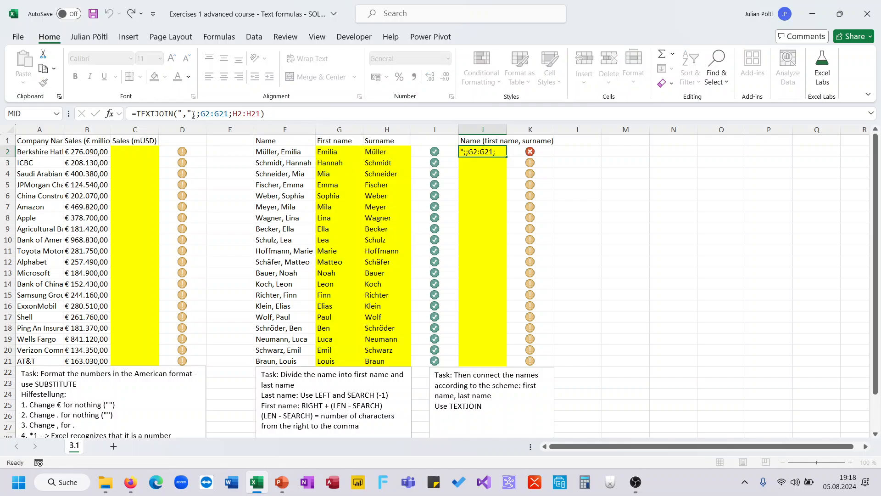
{"action": "key", "text": "ctrl+Return"}
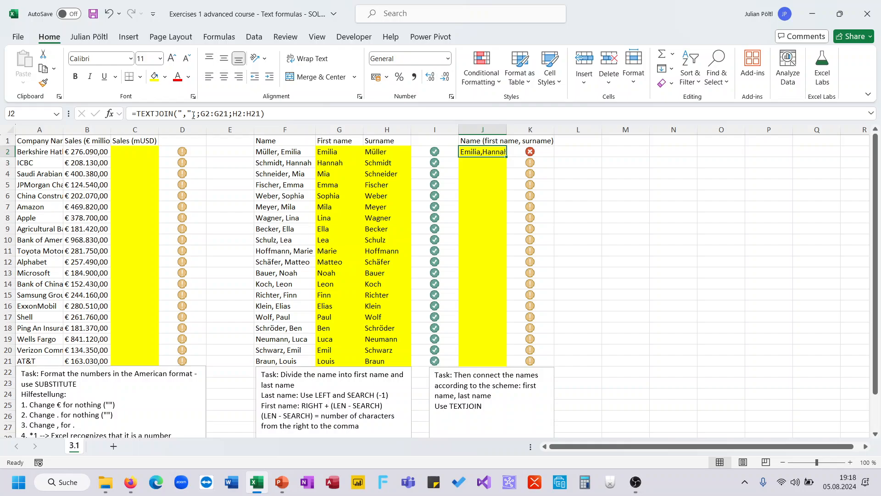
- Leave the J2 formula unedited and undo the delimiter change and the TEXTJOIN entry
{"action": "left_click", "coordinate": [241, 115]}
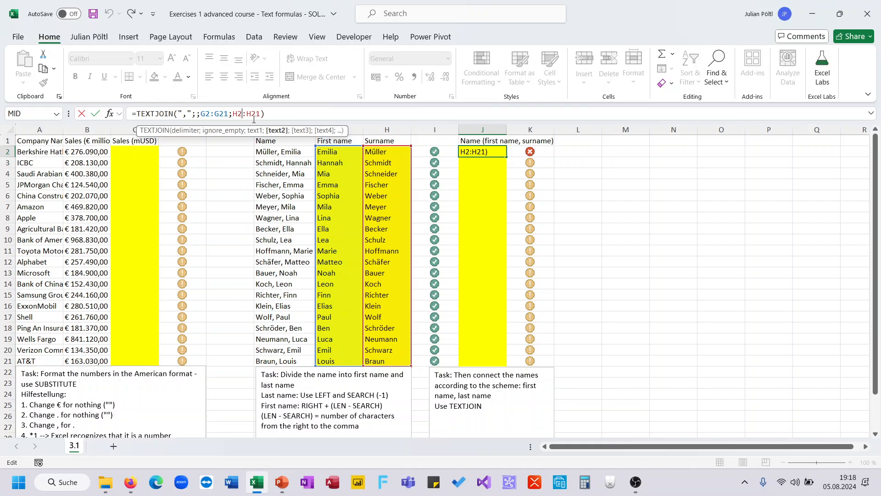
{"action": "key", "text": "Escape"}
{"action": "key", "text": "ctrl+z"}
{"action": "key", "text": "ctrl+z"}
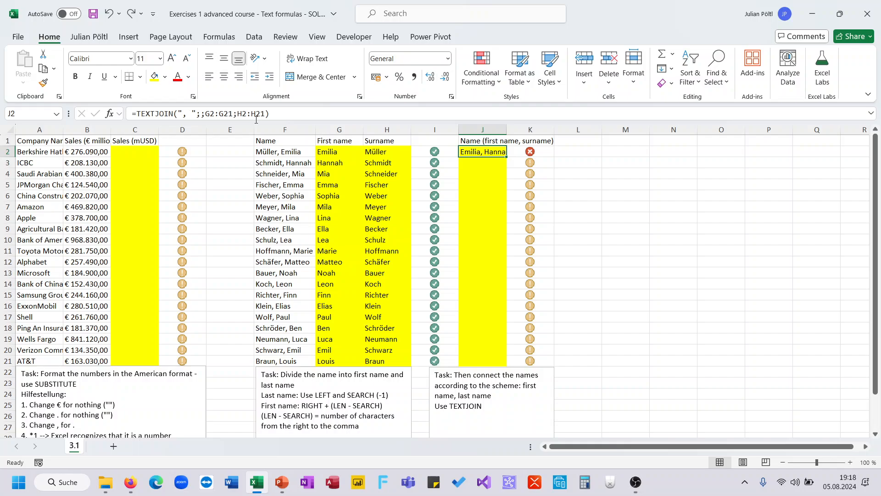
- Enter =TEXTJOIN(", ";;G2:H2) in J2 and fill the formula down to J21
{"action": "type", "text": "=textj"}
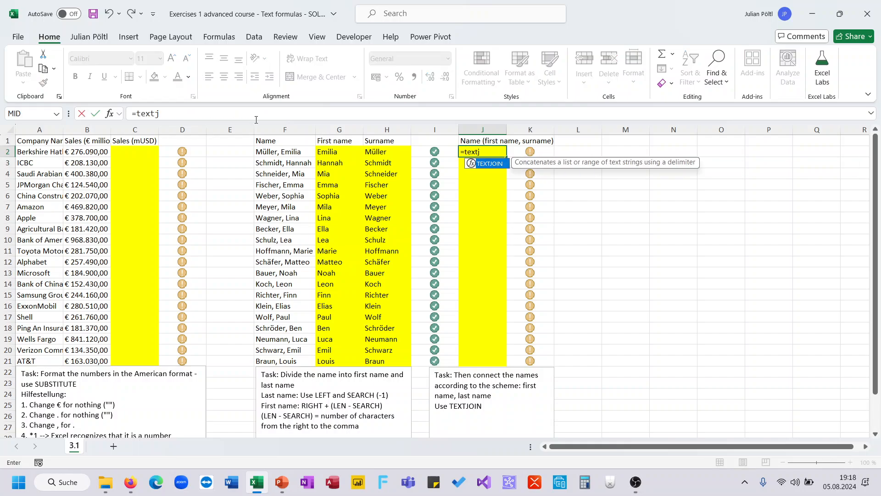
{"action": "key", "text": "Tab"}
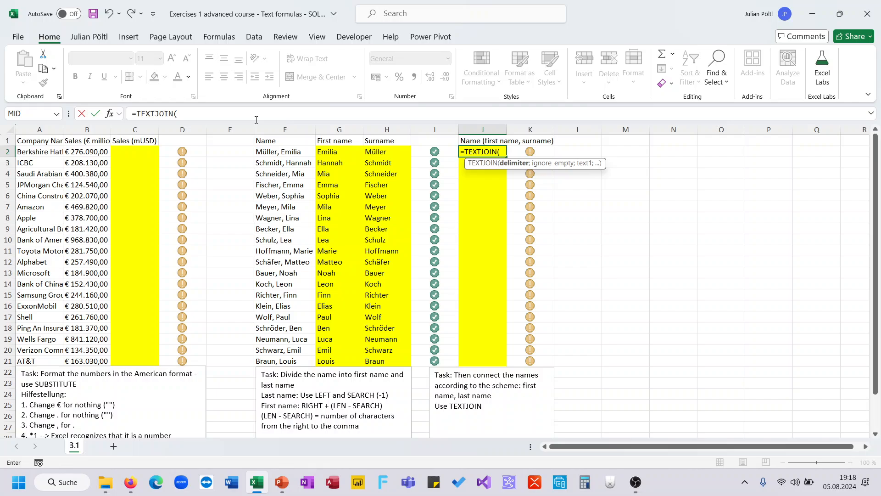
{"action": "type", "text": "\", \";;"}
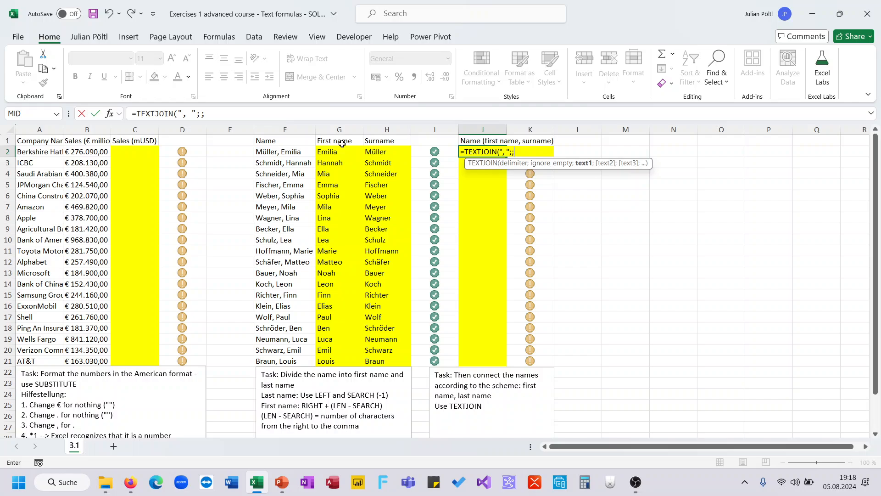
{"action": "left_click_drag", "start_coordinate": [342, 152], "coordinate": [365, 152]}
{"action": "type", "text": ")"}
{"action": "key", "text": "Return"}
{"action": "key", "text": "Up"}
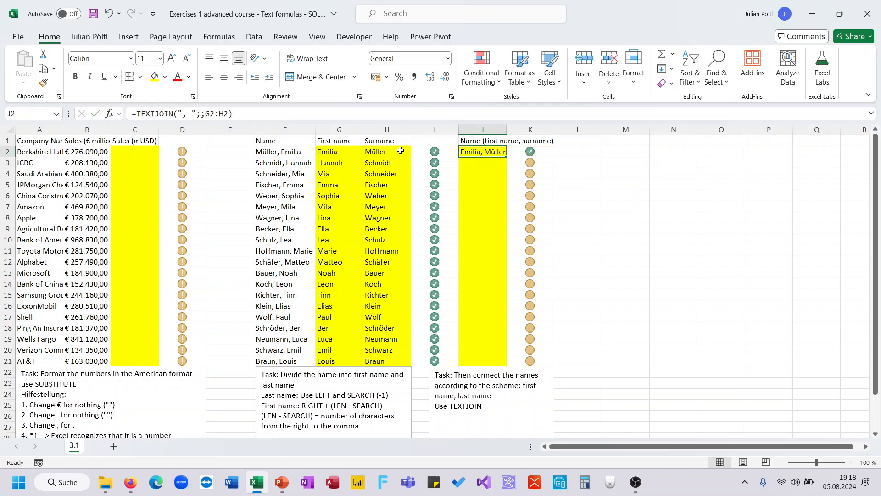
{"action": "double_click", "coordinate": [507, 155]}
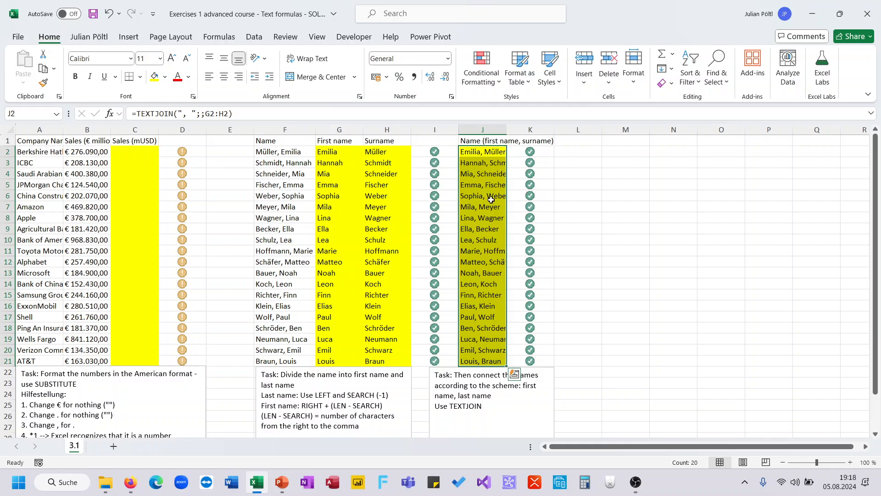
{"action": "scroll", "coordinate": [486, 202], "scroll_direction": "down", "scroll_amount": 1}
{"action": "scroll", "coordinate": [483, 250], "scroll_direction": "up", "scroll_amount": 1}
- Replace the first-name formula in G2 with =TEXTAFTER(F2;", ") and fill it down to G21
{"action": "left_click", "coordinate": [345, 154]}
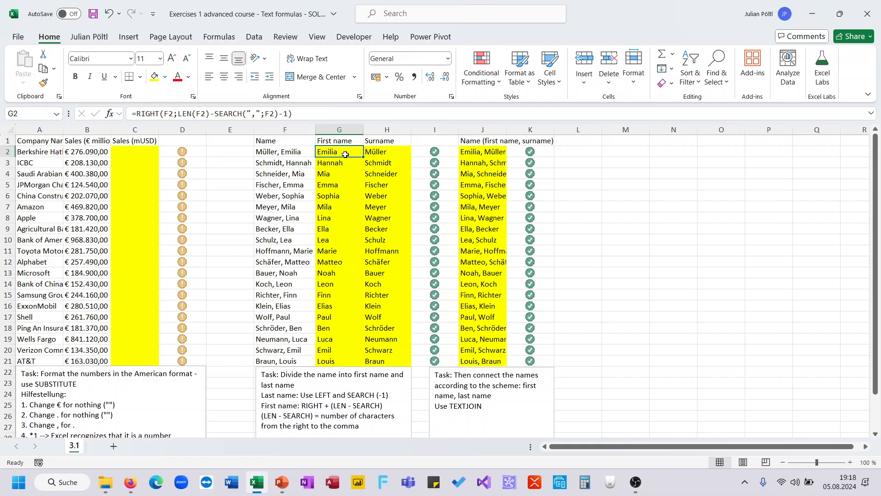
{"action": "type", "text": "=t"}
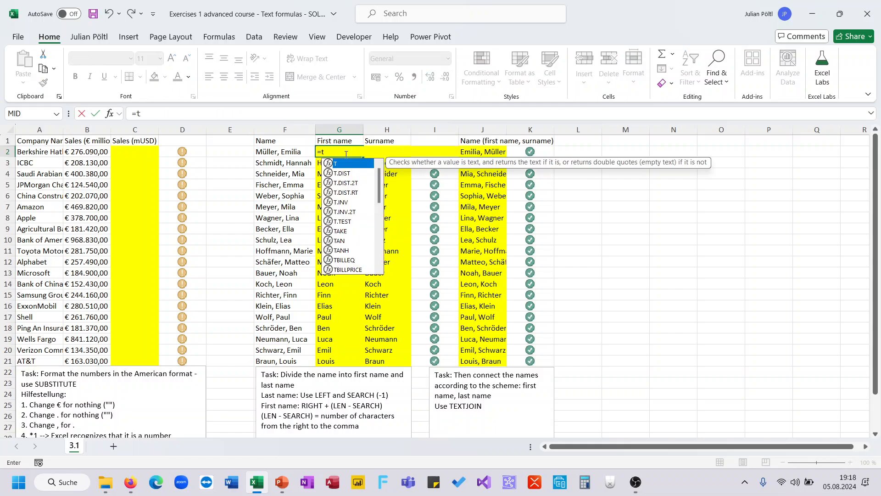
{"action": "type", "text": "ext"}
{"action": "key", "text": "Down"}
{"action": "key", "text": "Tab"}
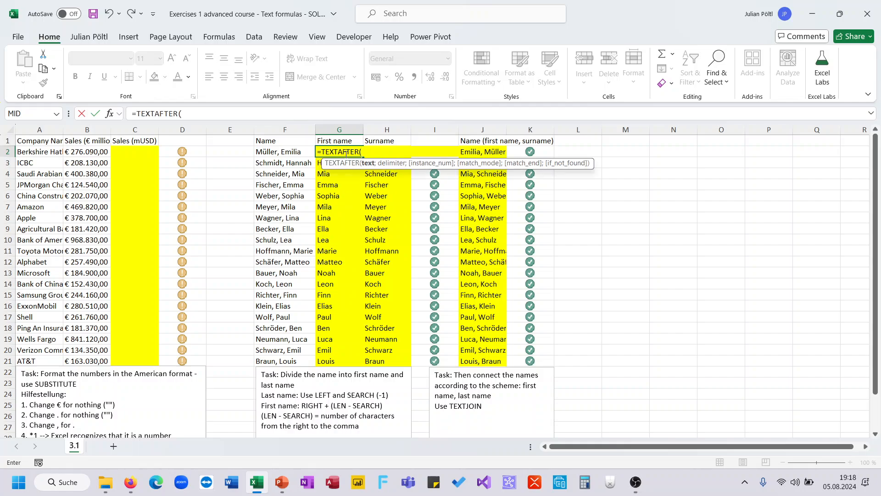
{"action": "left_click", "coordinate": [287, 153]}
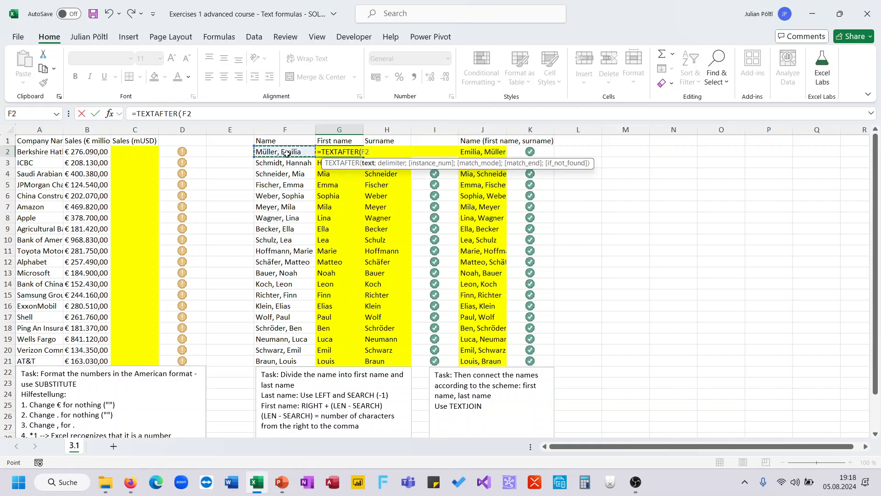
{"action": "type", "text": ";\", \""}
{"action": "key", "text": "Return"}
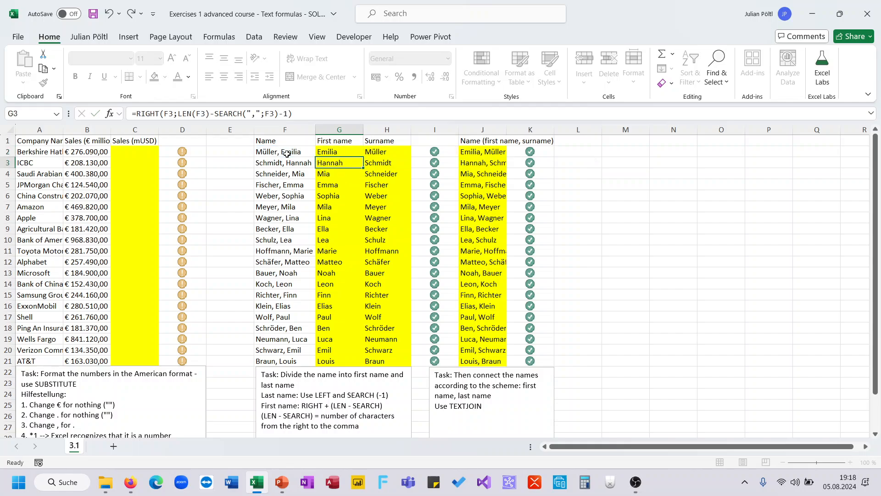
{"action": "key", "text": "Up"}
{"action": "double_click", "coordinate": [363, 157]}
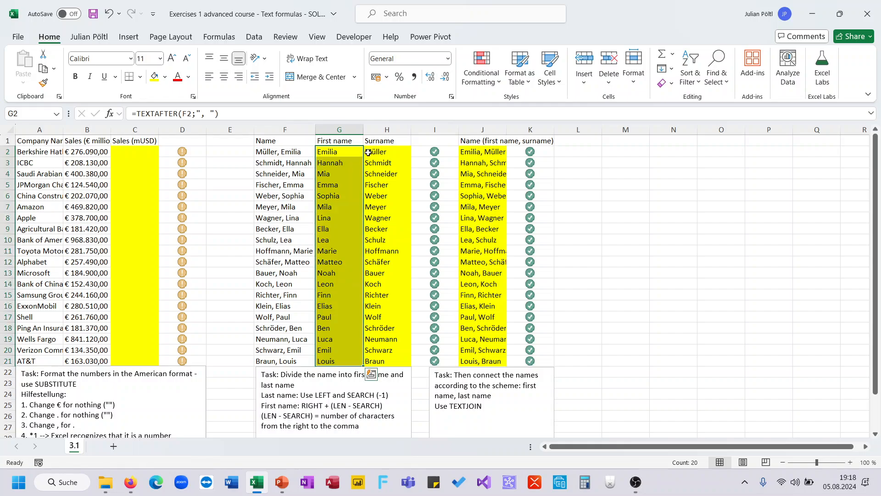
- Replace the surname formula in H2 with =TEXTBEFORE(F2;",") and fill it down to H21
{"action": "left_click", "coordinate": [381, 149]}
{"action": "type", "text": "=textb"}
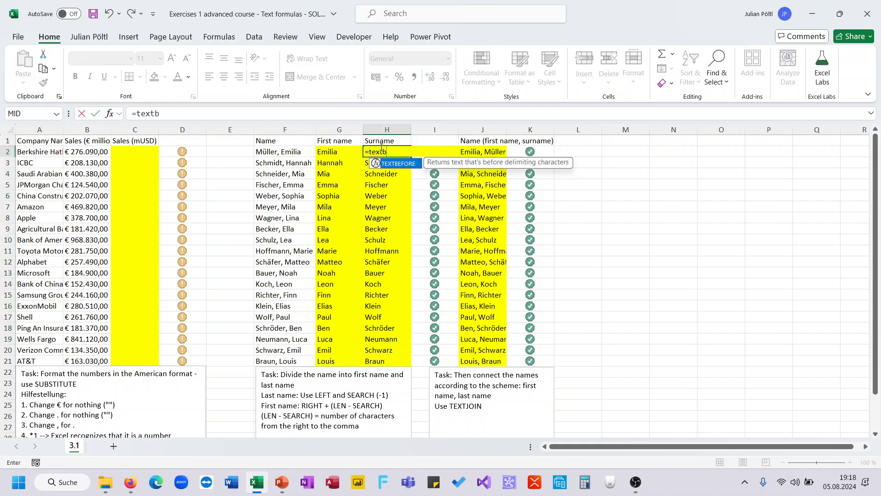
{"action": "key", "text": "Tab"}
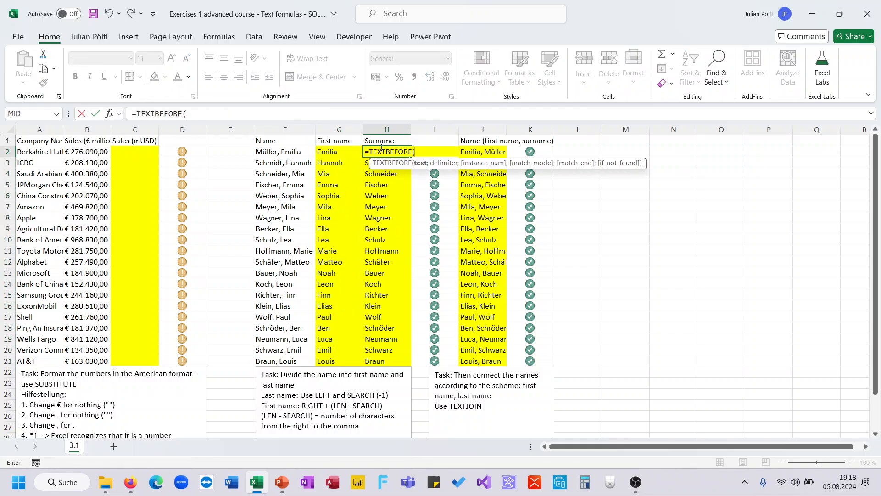
{"action": "left_click", "coordinate": [308, 156]}
{"action": "type", "text": ";\",\""}
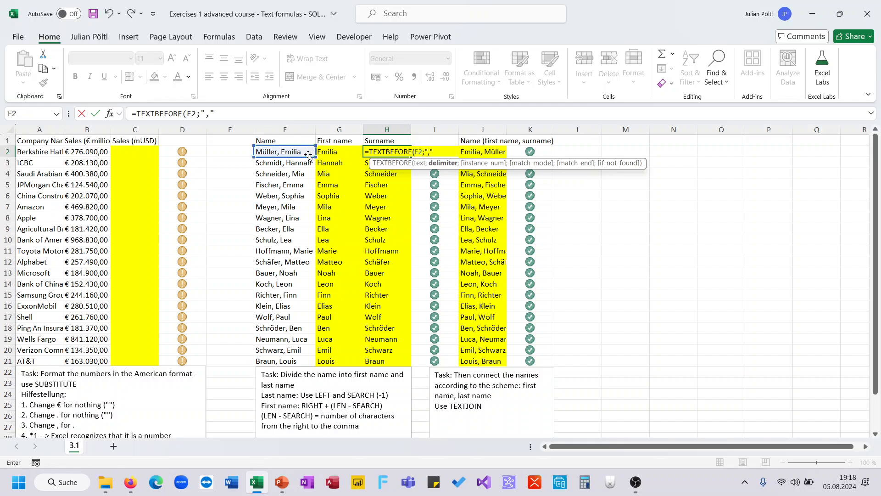
{"action": "type", "text": ")"}
{"action": "key", "text": "ctrl+Return"}
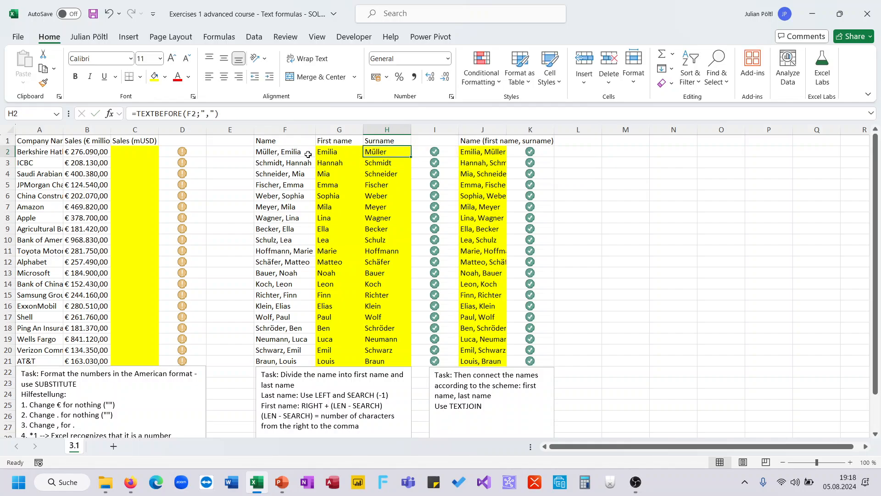
{"action": "double_click", "coordinate": [410, 159]}
{"action": "left_click", "coordinate": [662, 237]}
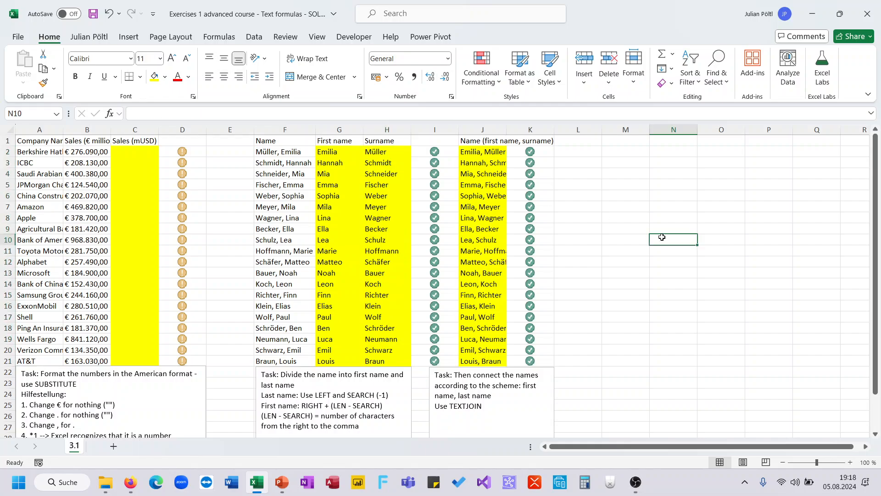